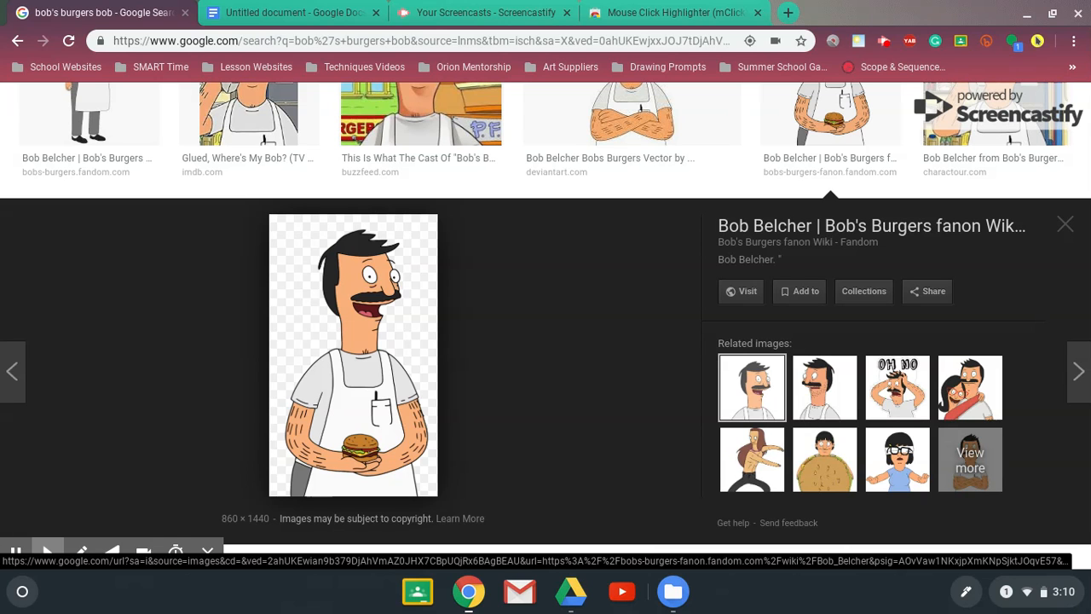
{"action": "mouse_move", "coordinate": [95, 556]}
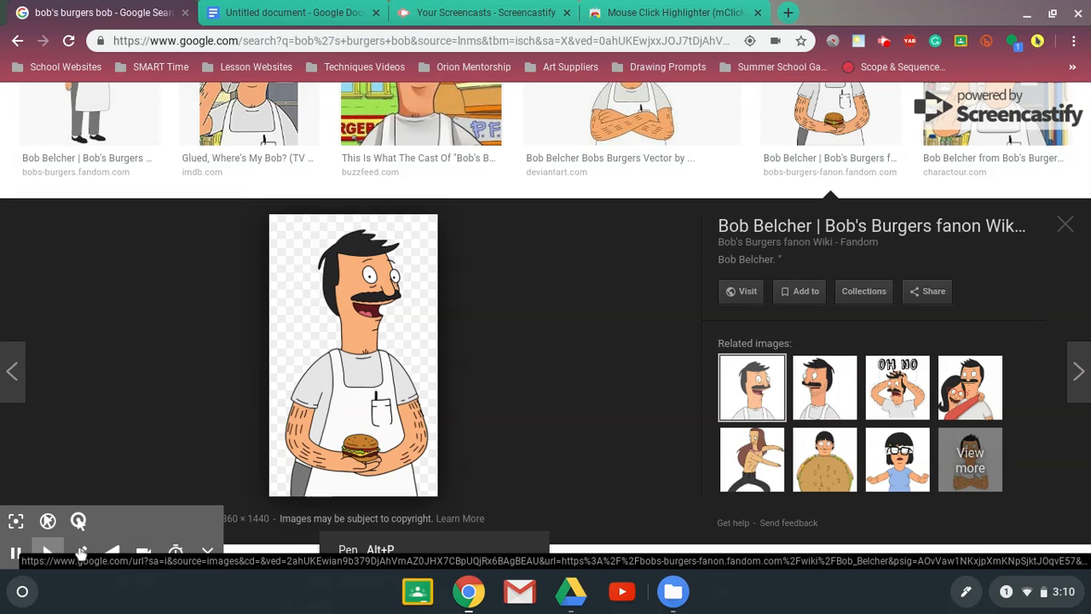
{"action": "left_click", "coordinate": [78, 520]}
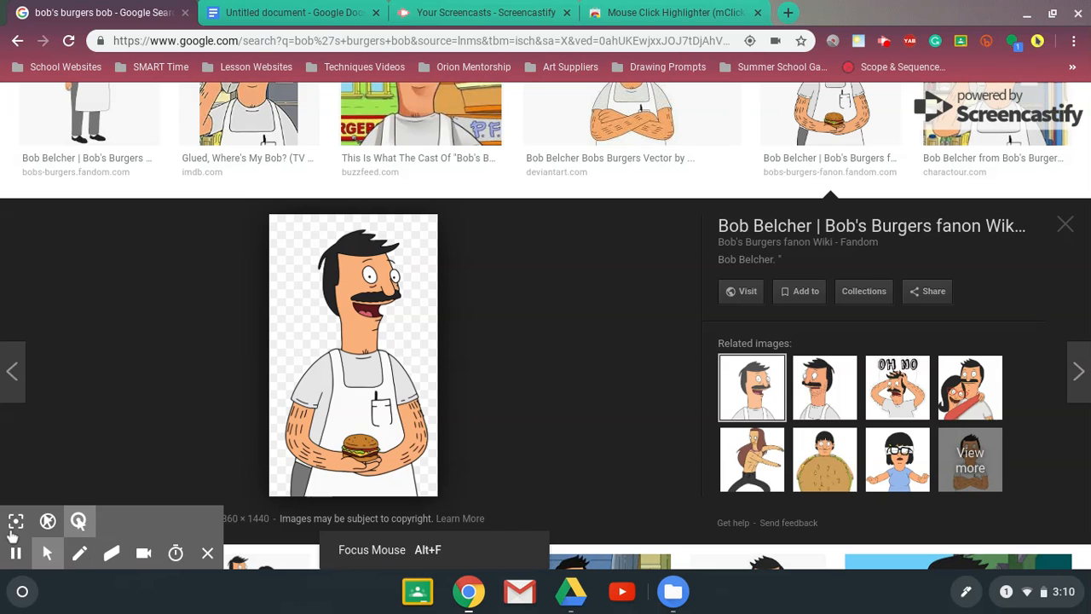
{"action": "left_click", "coordinate": [15, 523]}
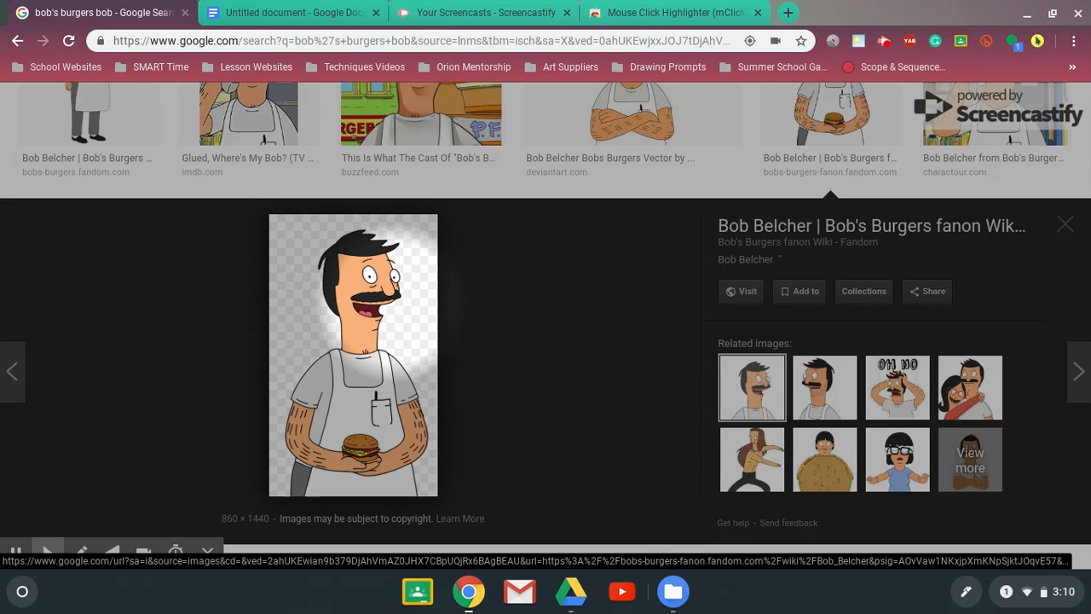
Save the previewed picture of Bob holding a burger to My files as Bob_with_a_burger.png and dismiss the download notification
{"action": "right_click", "coordinate": [390, 304]}
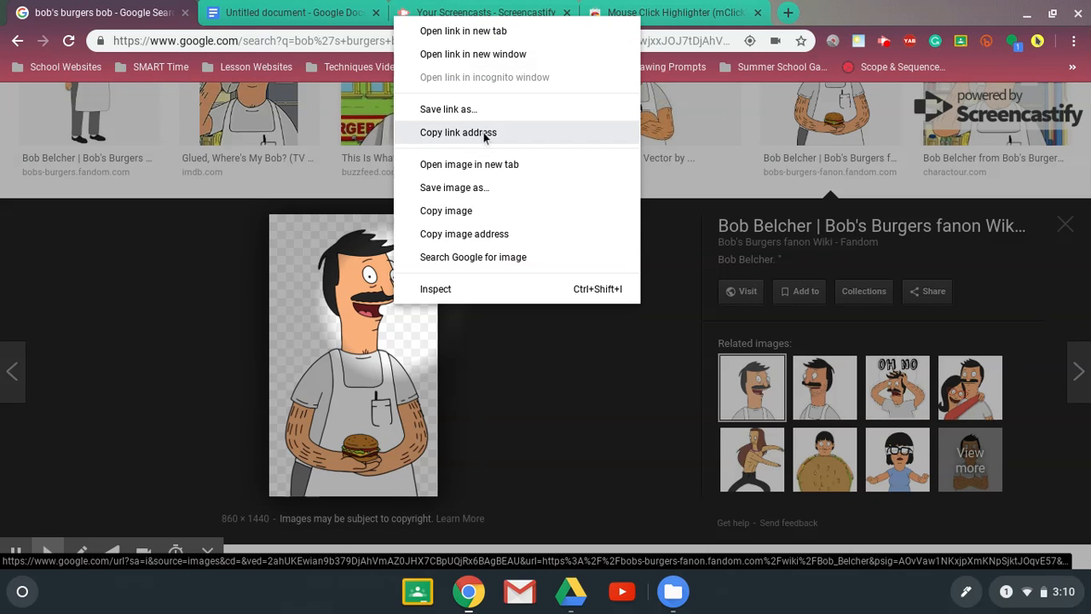
{"action": "left_click", "coordinate": [480, 185]}
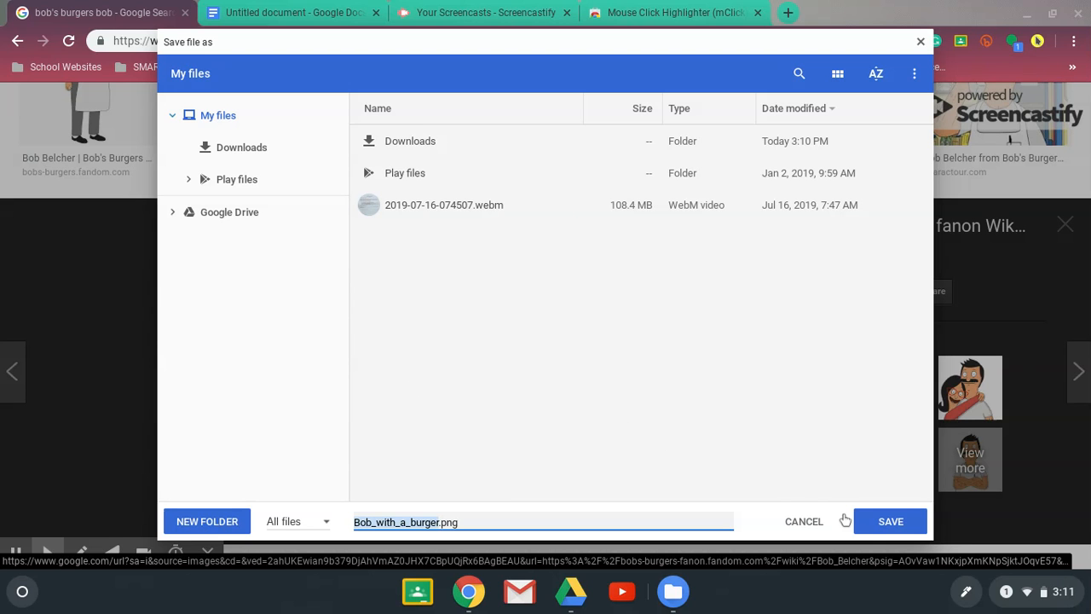
{"action": "left_click", "coordinate": [877, 526]}
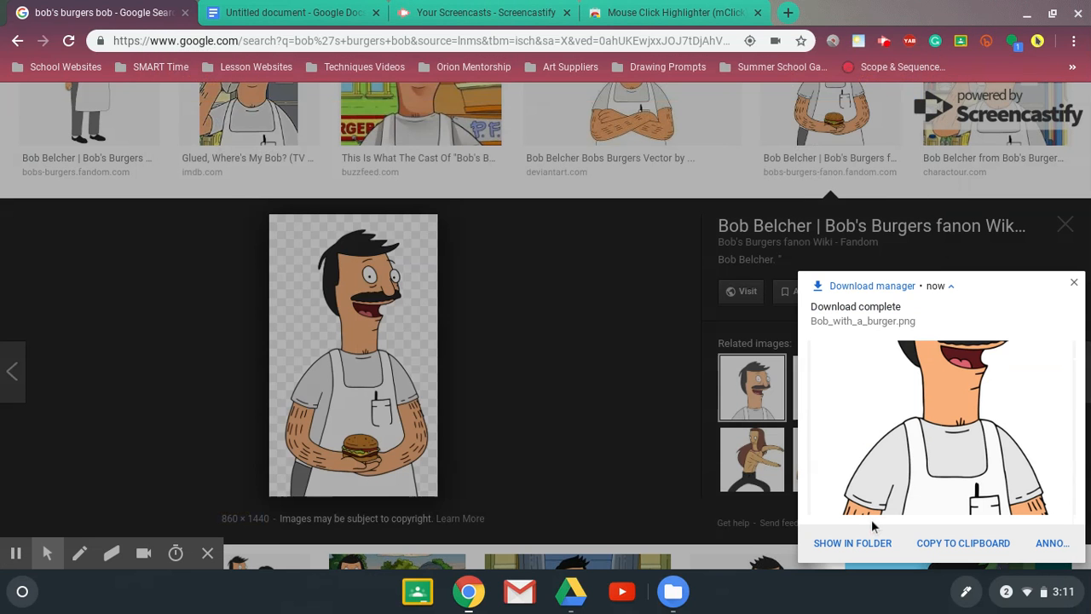
{"action": "left_click", "coordinate": [1074, 283]}
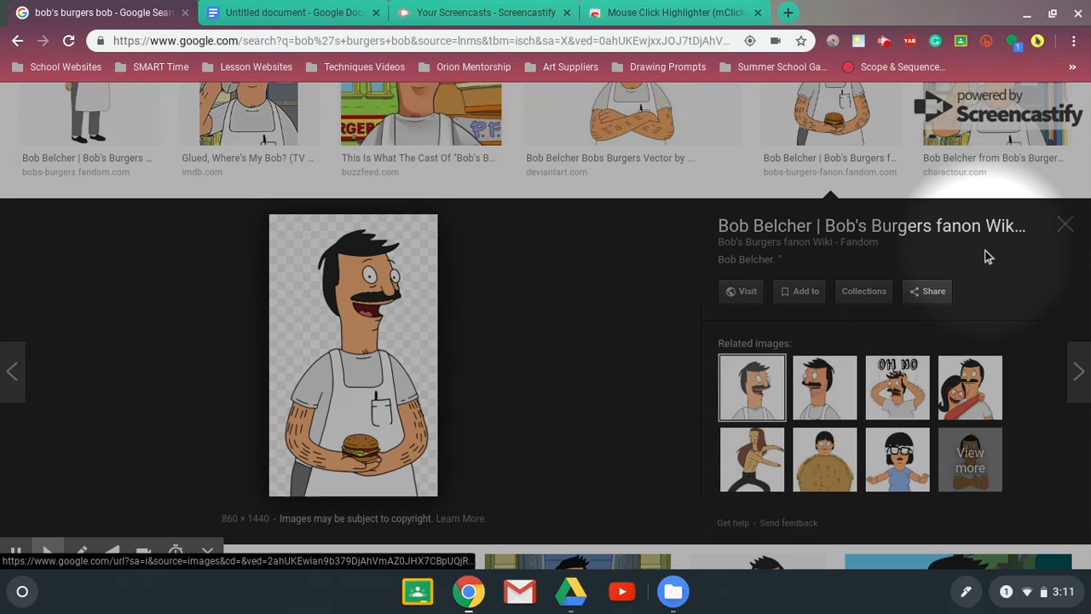
Open the "Glued, Where's My Bob?" image result, save it to My files under its suggested name, and dismiss the download notification
{"action": "scroll", "coordinate": [986, 256], "scroll_direction": "up", "scroll_amount": 3}
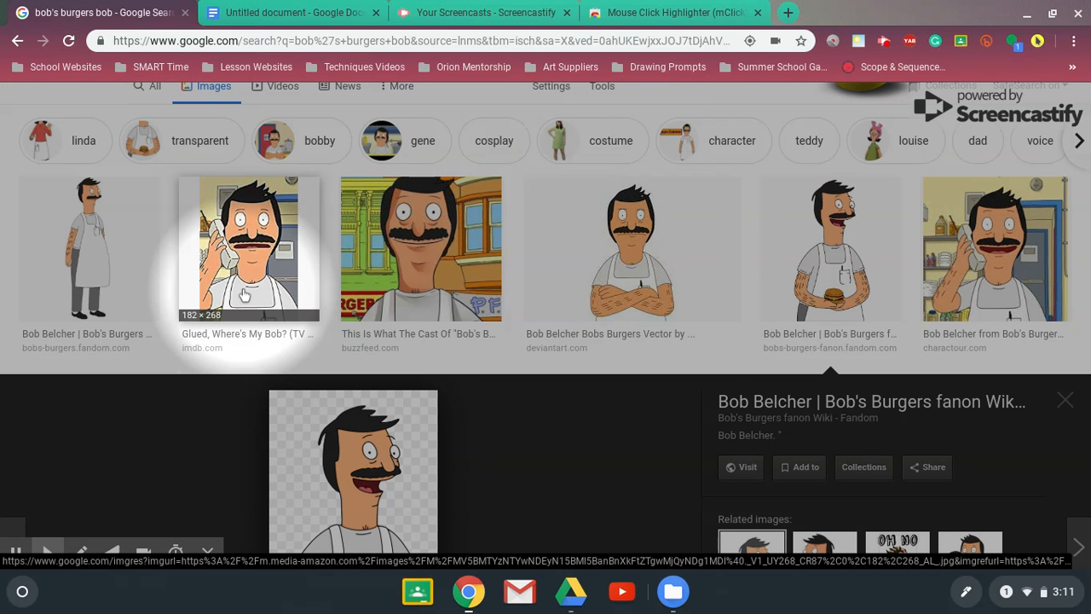
{"action": "left_click", "coordinate": [243, 294]}
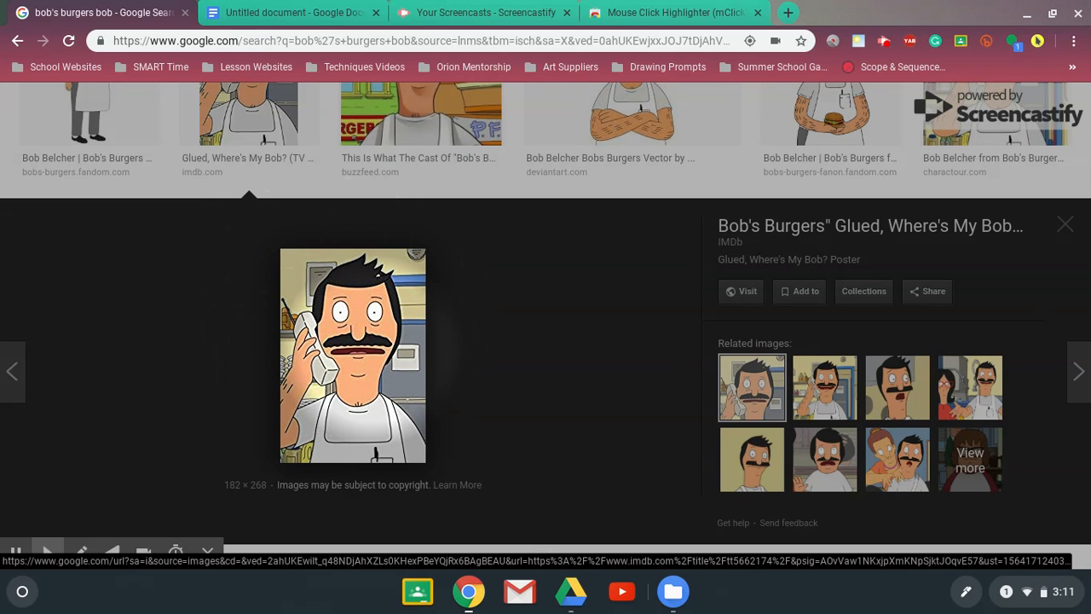
{"action": "right_click", "coordinate": [369, 364]}
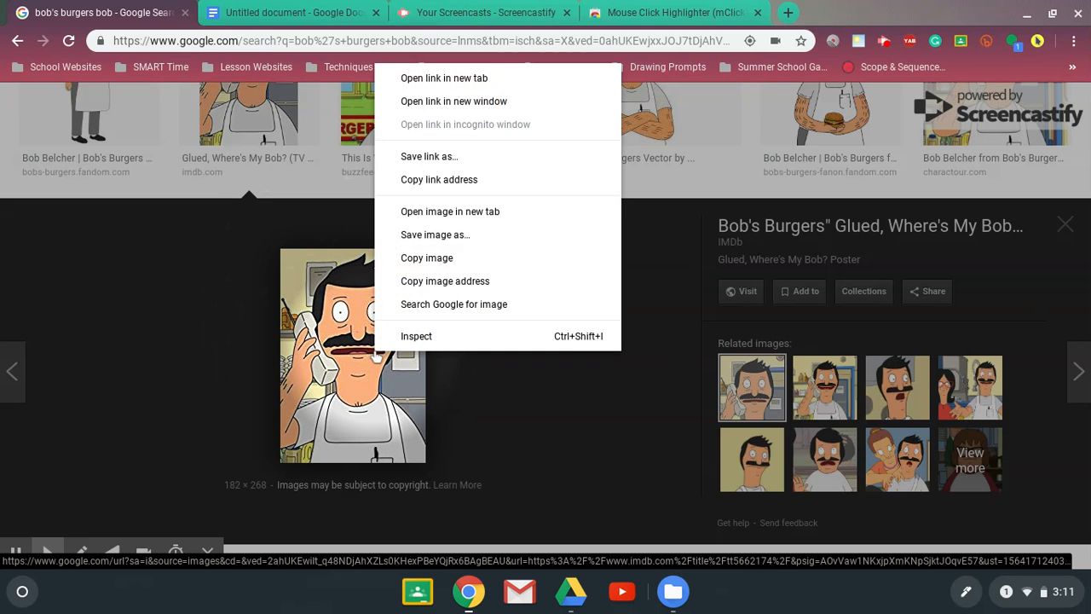
{"action": "left_click", "coordinate": [442, 235]}
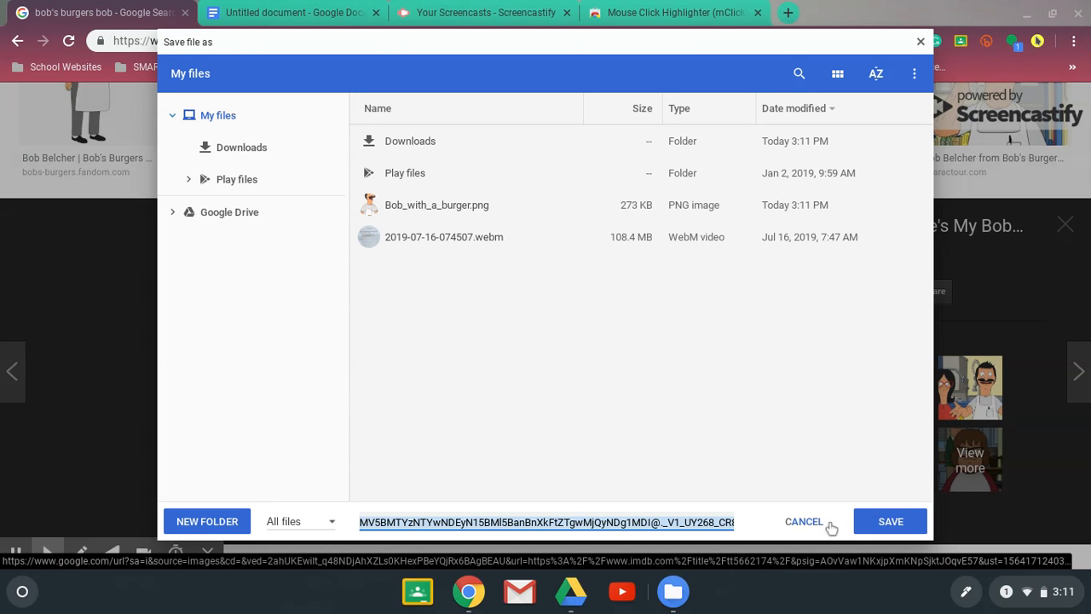
{"action": "left_click", "coordinate": [872, 526]}
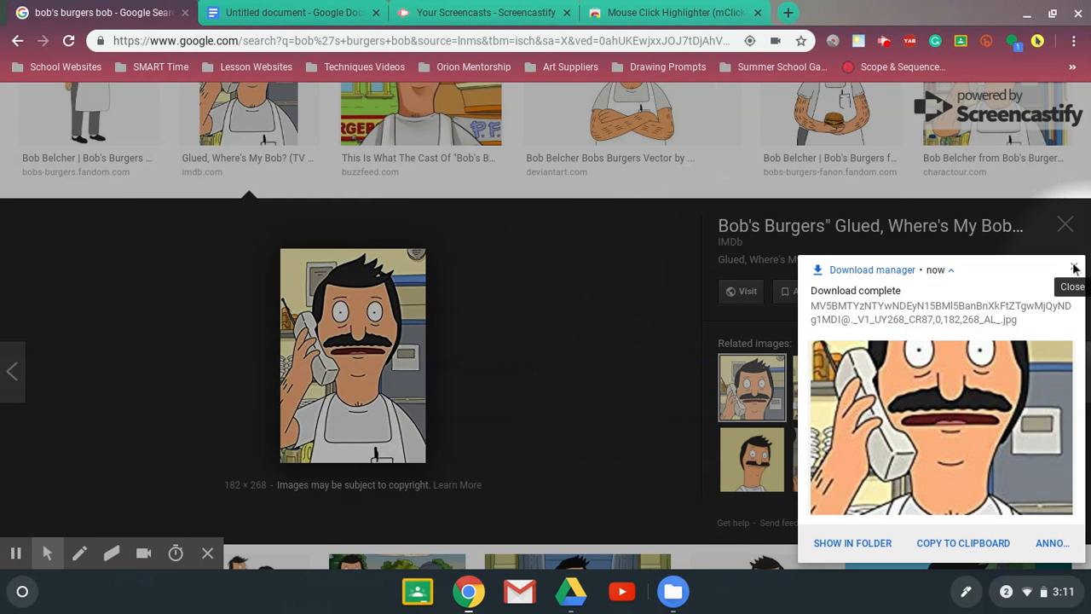
{"action": "left_click", "coordinate": [1075, 271]}
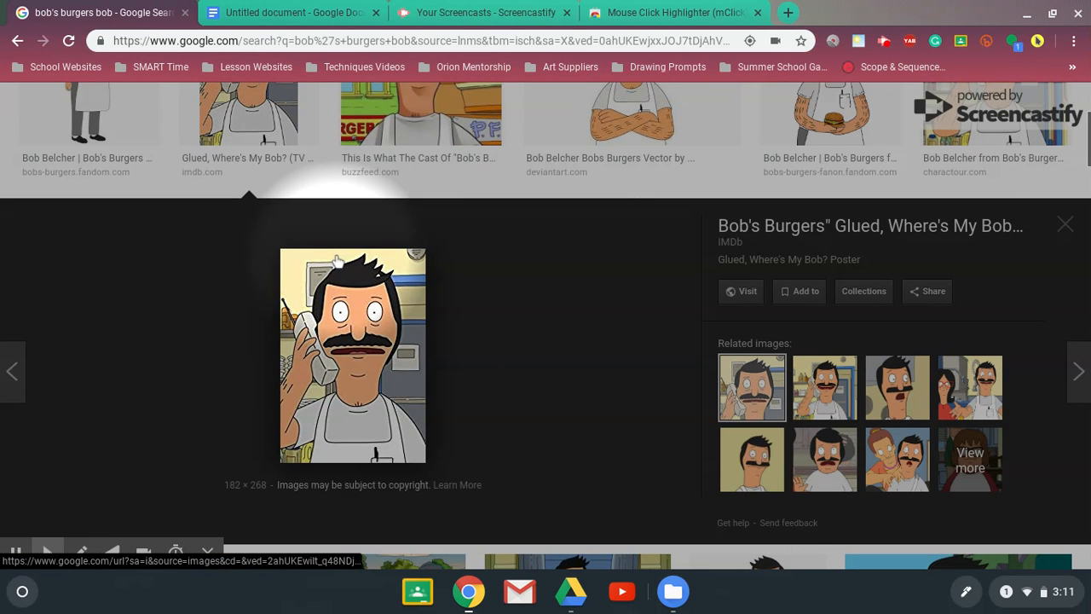
Switch to the untitled Google Docs document and close its Image Options pane
{"action": "left_click", "coordinate": [239, 13]}
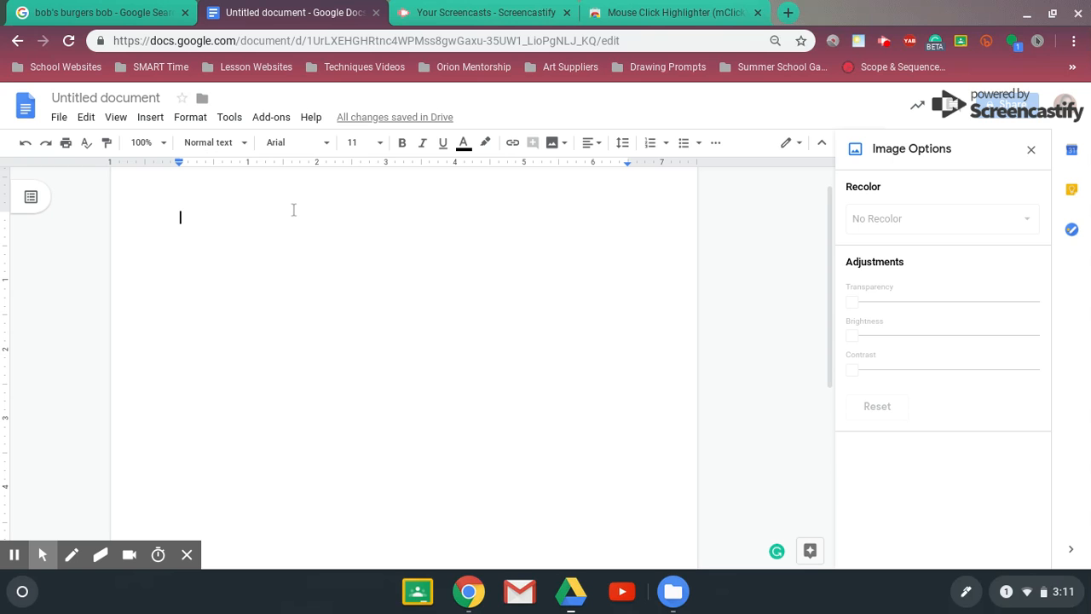
{"action": "left_click", "coordinate": [1031, 151]}
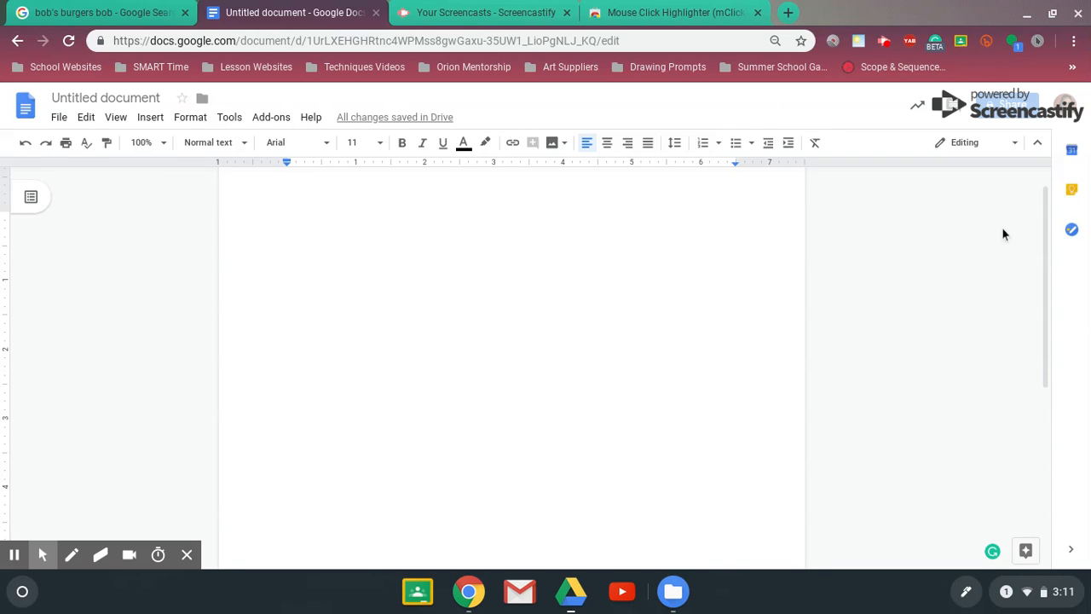
{"action": "left_click_drag", "start_coordinate": [1044, 311], "coordinate": [1049, 264]}
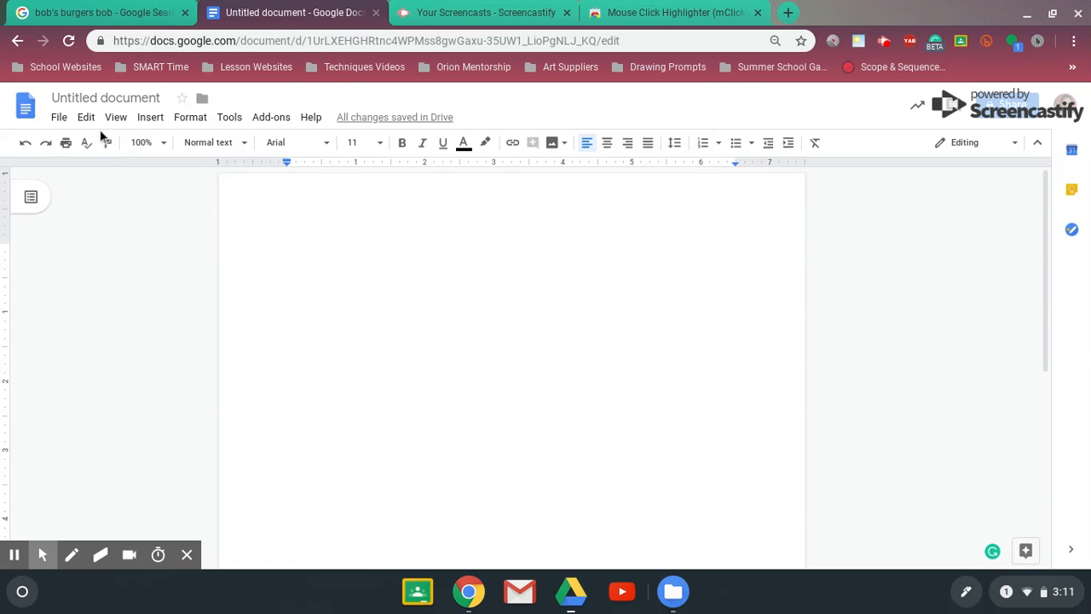
Insert Bob_with_a_burger.png into the blank document by uploading it from My files on the computer
{"action": "left_click", "coordinate": [155, 123]}
{"action": "mouse_move", "coordinate": [170, 143]}
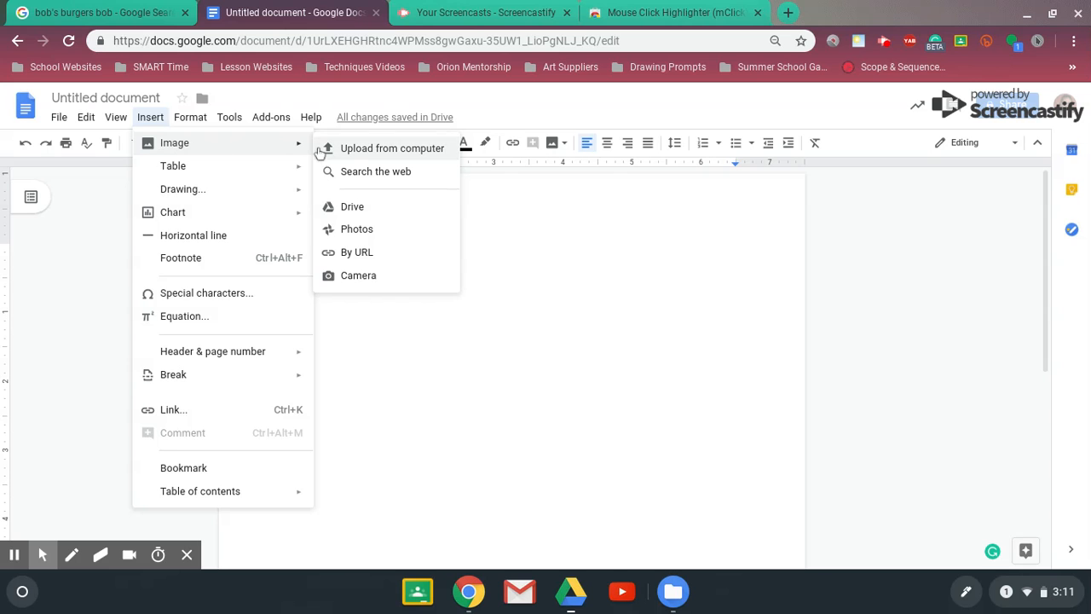
{"action": "left_click", "coordinate": [348, 157]}
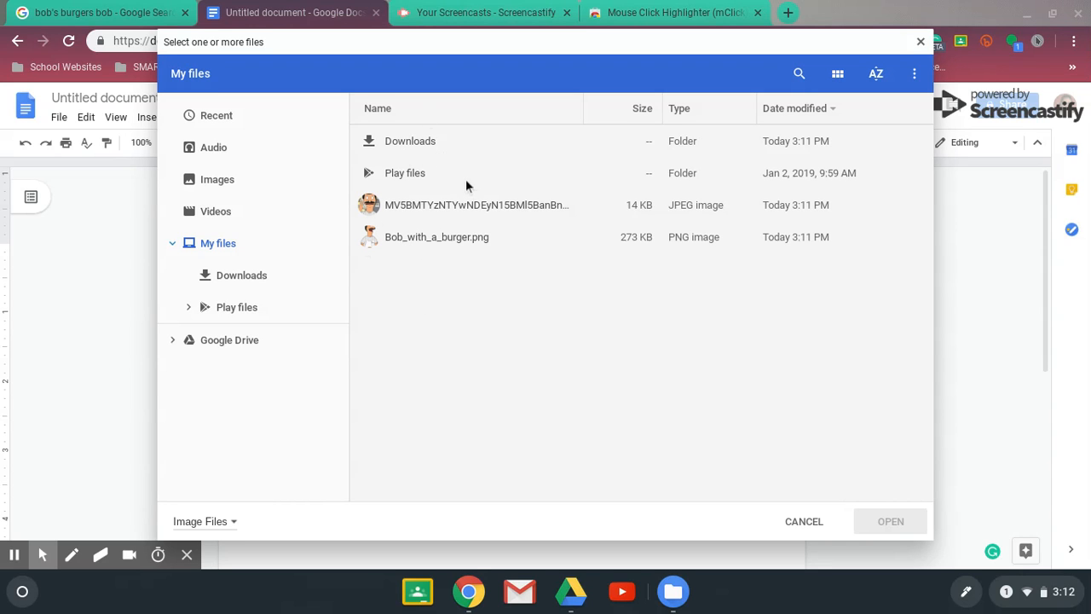
{"action": "left_click", "coordinate": [426, 242]}
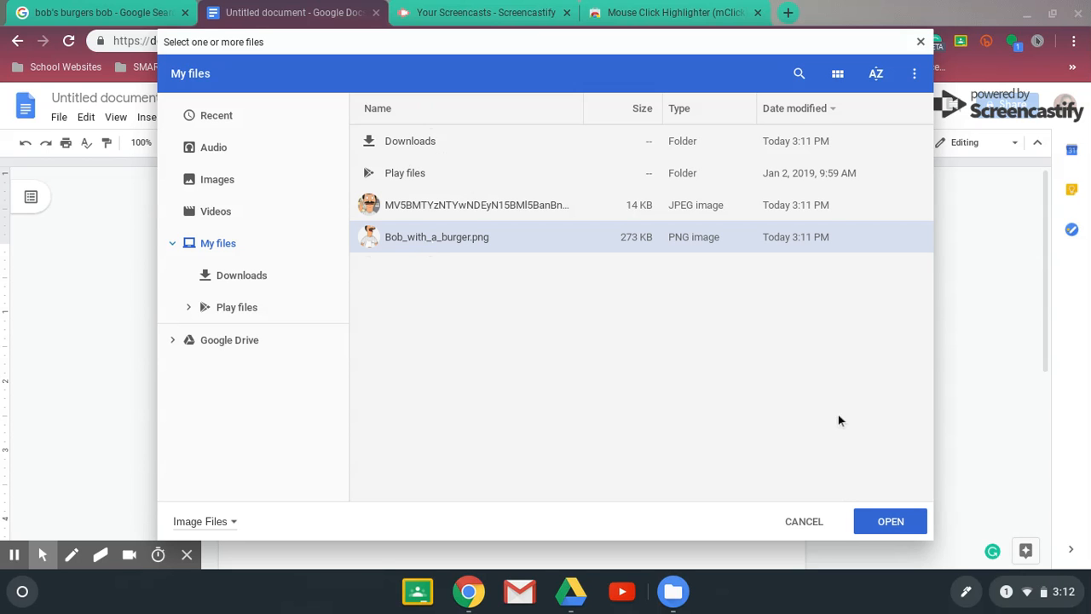
{"action": "left_click", "coordinate": [891, 523]}
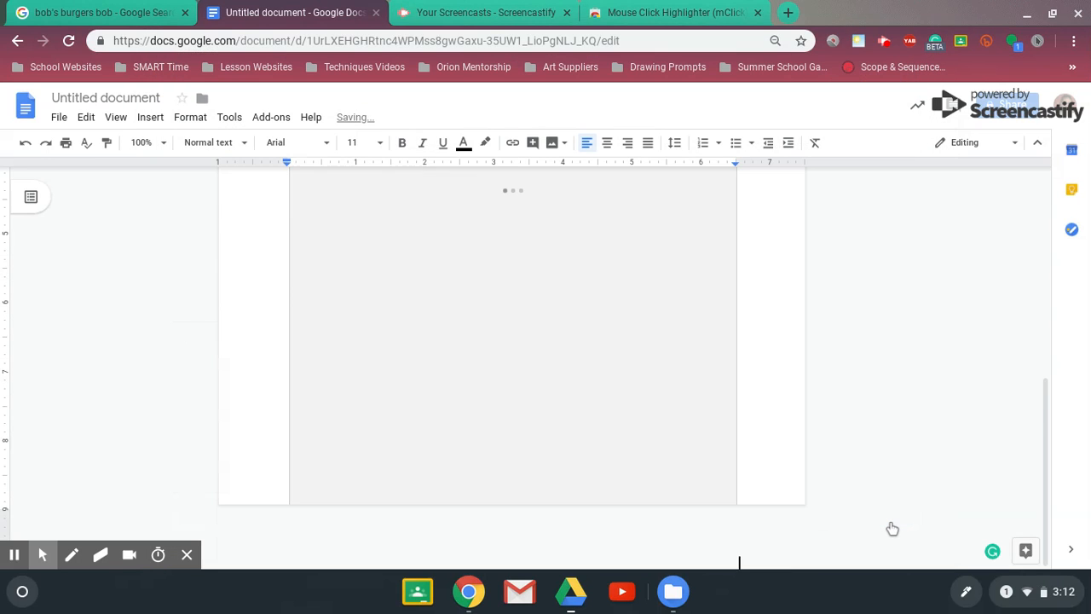
{"action": "left_click_drag", "start_coordinate": [1043, 443], "coordinate": [1079, 243]}
{"action": "left_click", "coordinate": [1049, 262]}
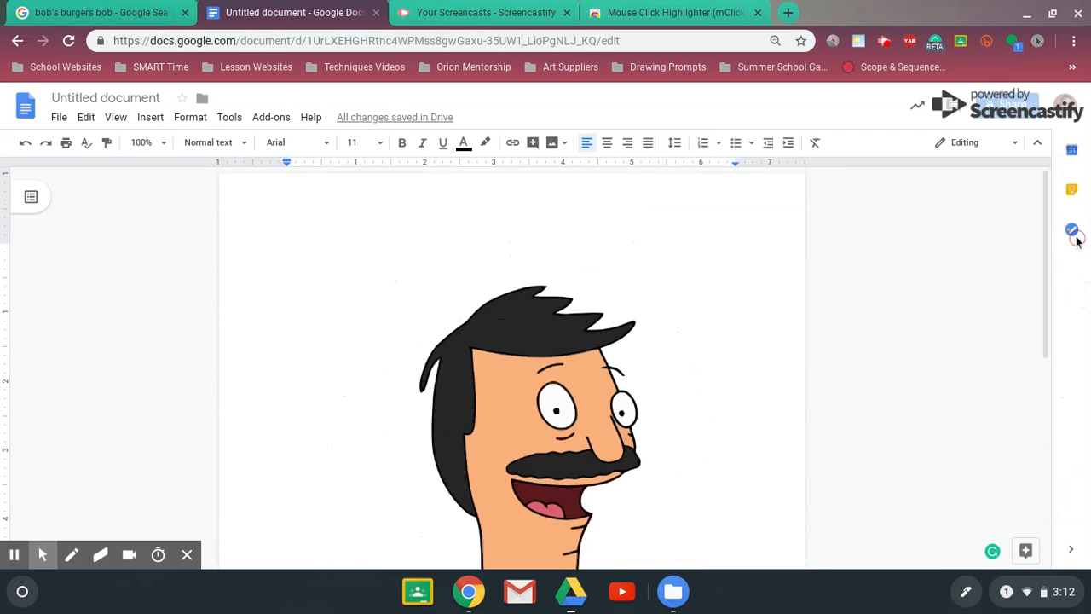
{"action": "left_click", "coordinate": [1073, 231]}
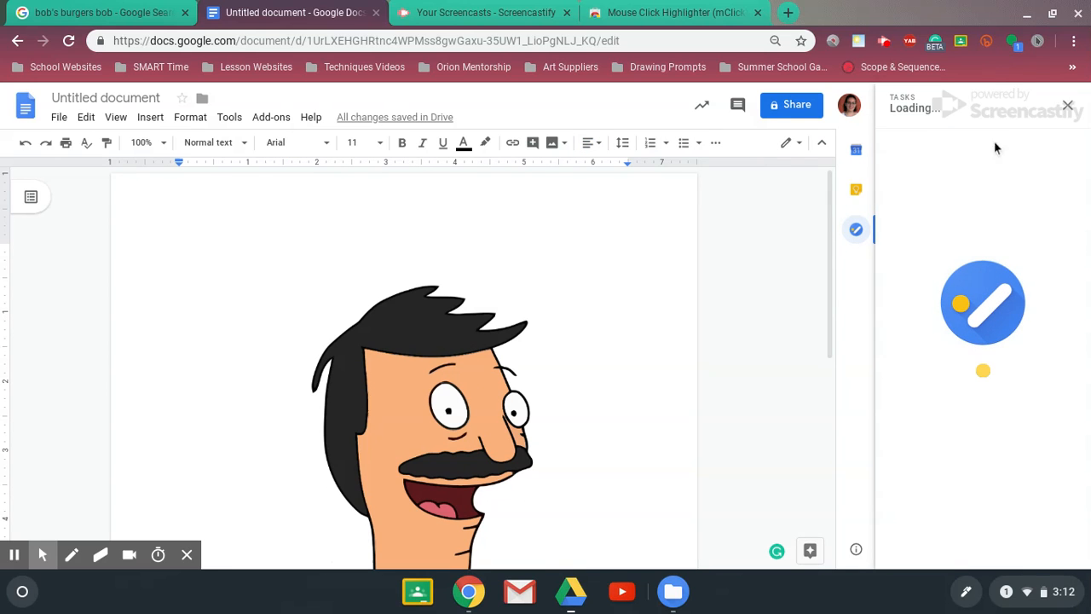
{"action": "left_click", "coordinate": [1068, 105]}
Shrink the inserted burger picture proportionally from its corner to about 5.8 inches wide
{"action": "left_click", "coordinate": [560, 296]}
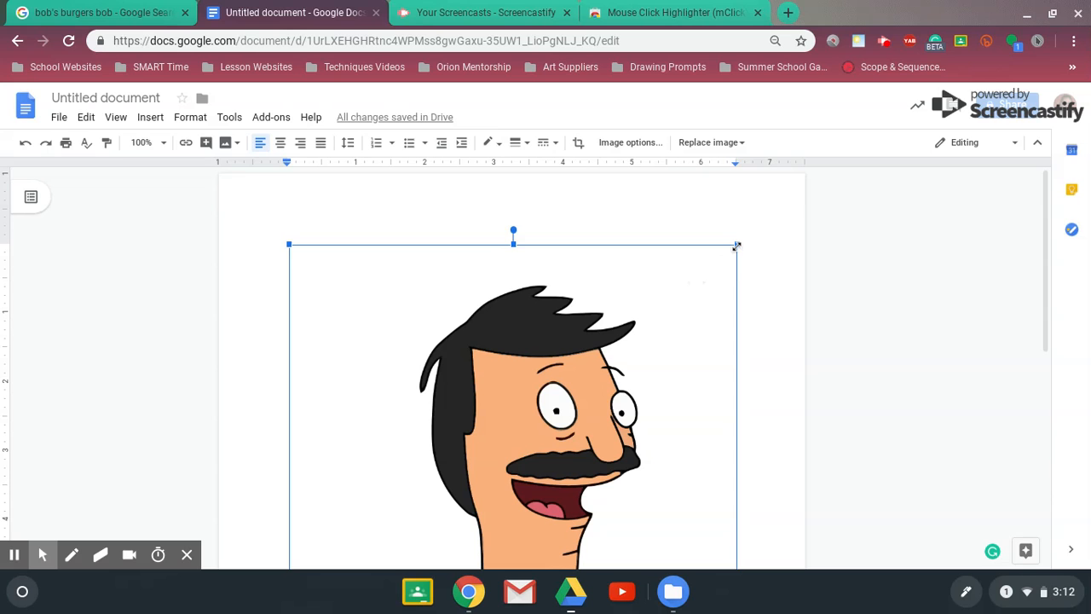
{"action": "left_click_drag", "start_coordinate": [736, 246], "coordinate": [698, 292]}
{"action": "left_click_drag", "start_coordinate": [689, 300], "coordinate": [676, 313]}
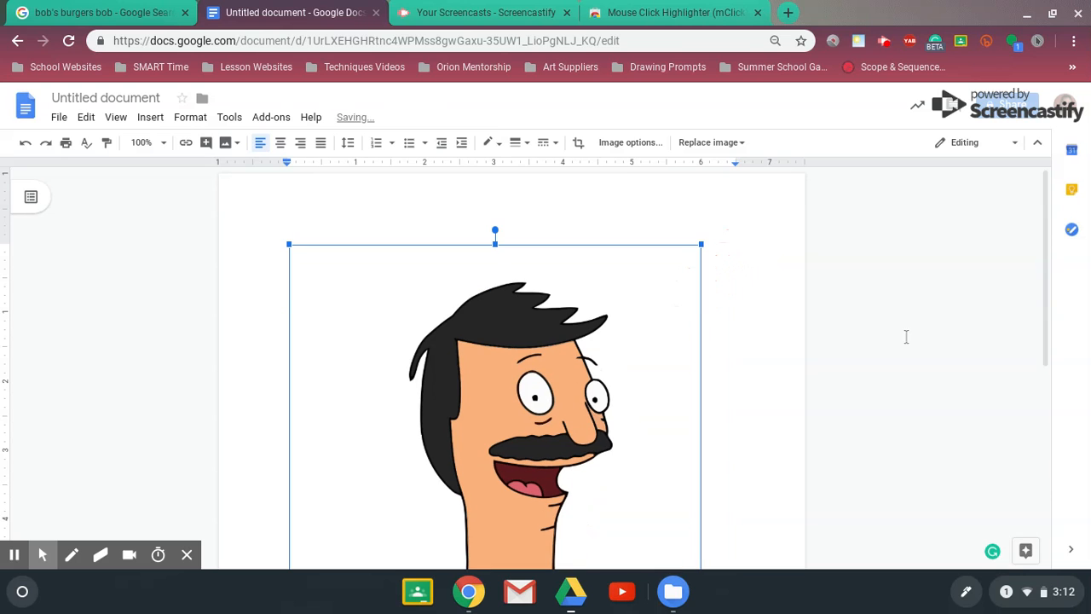
{"action": "mouse_move", "coordinate": [1043, 271]}
{"action": "left_mouse_down"}
{"action": "mouse_move", "coordinate": [1081, 429]}
{"action": "mouse_move", "coordinate": [1081, 526]}
{"action": "mouse_move", "coordinate": [1063, 271]}
{"action": "left_mouse_up"}
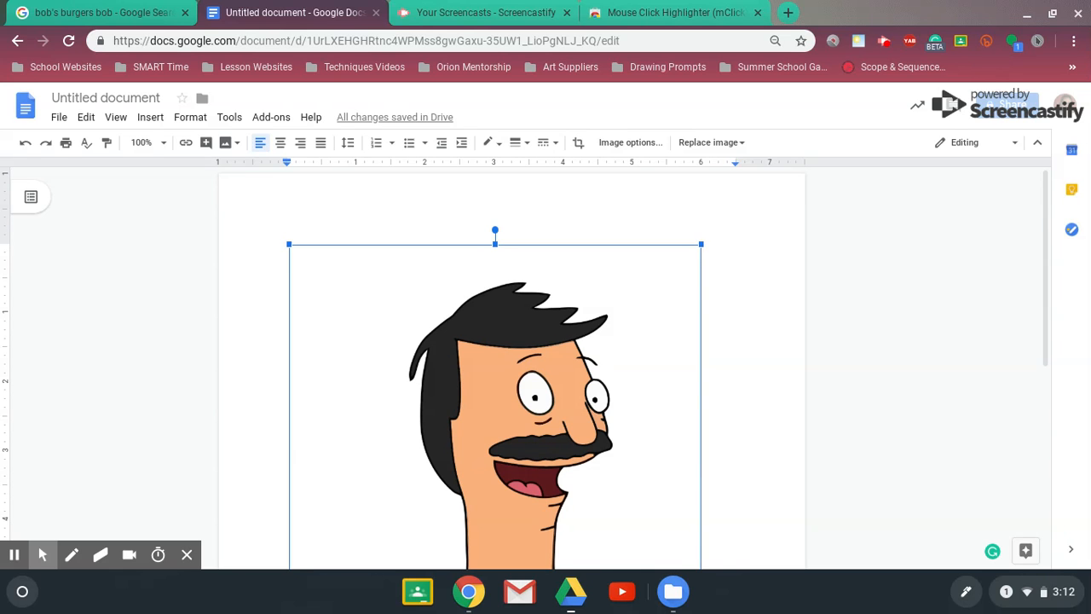
{"action": "left_click_drag", "start_coordinate": [701, 244], "coordinate": [667, 275]}
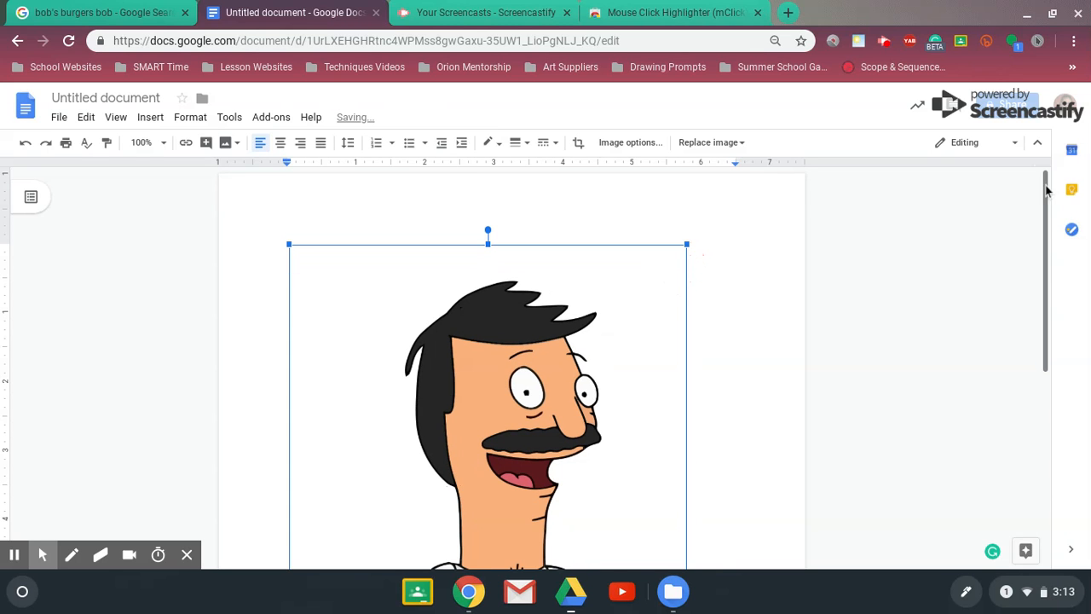
{"action": "left_click_drag", "start_coordinate": [1048, 190], "coordinate": [1026, 209]}
{"action": "left_click", "coordinate": [516, 371]}
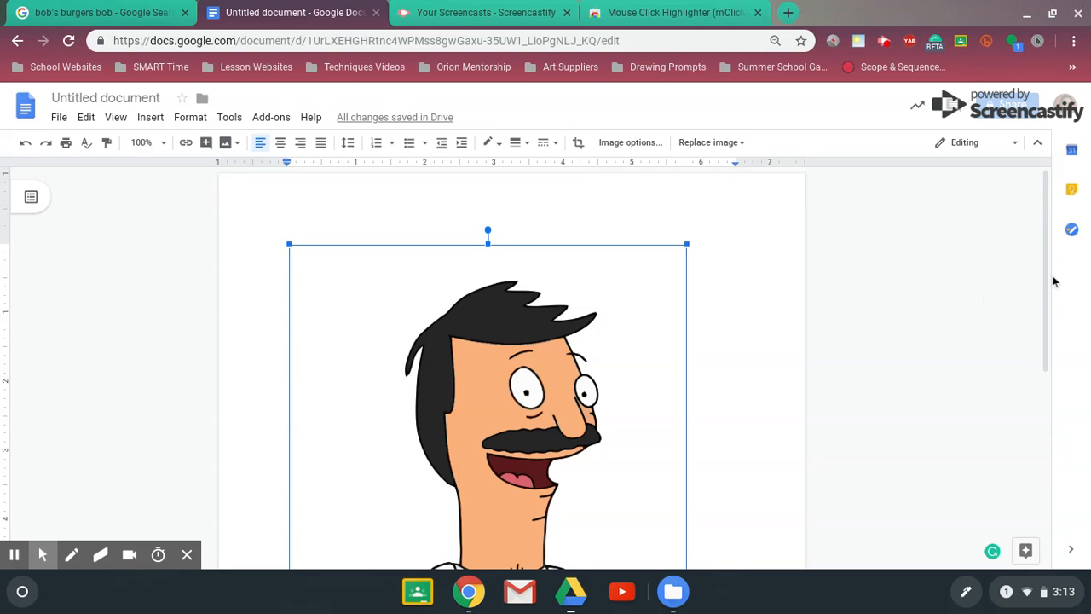
Review the resized burger picture from top to bottom and delete it from the document
{"action": "left_click_drag", "start_coordinate": [1043, 282], "coordinate": [1037, 508]}
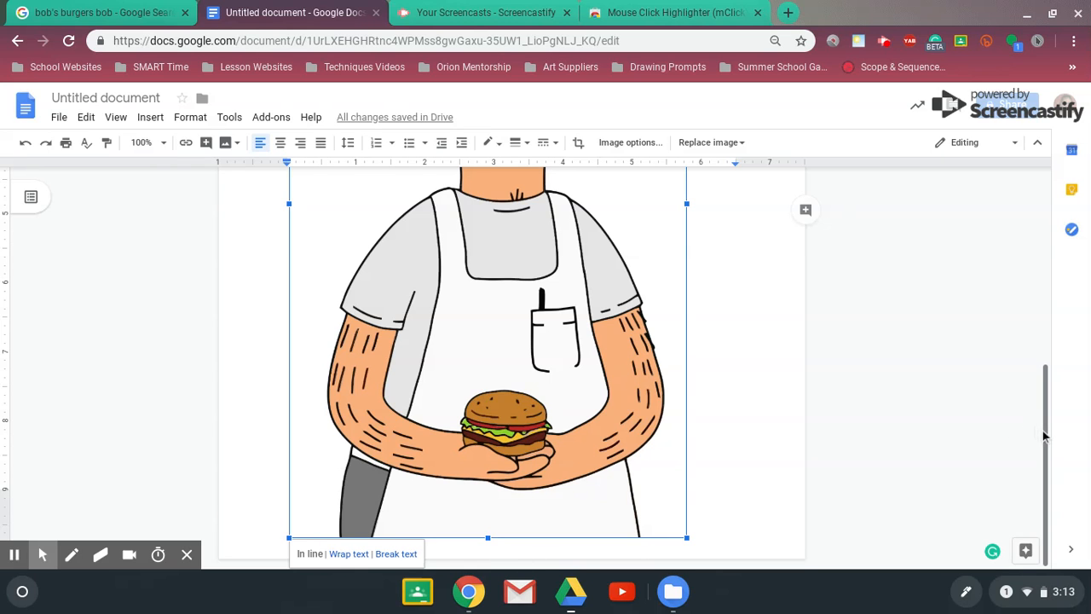
{"action": "left_click_drag", "start_coordinate": [1044, 436], "coordinate": [1036, 265]}
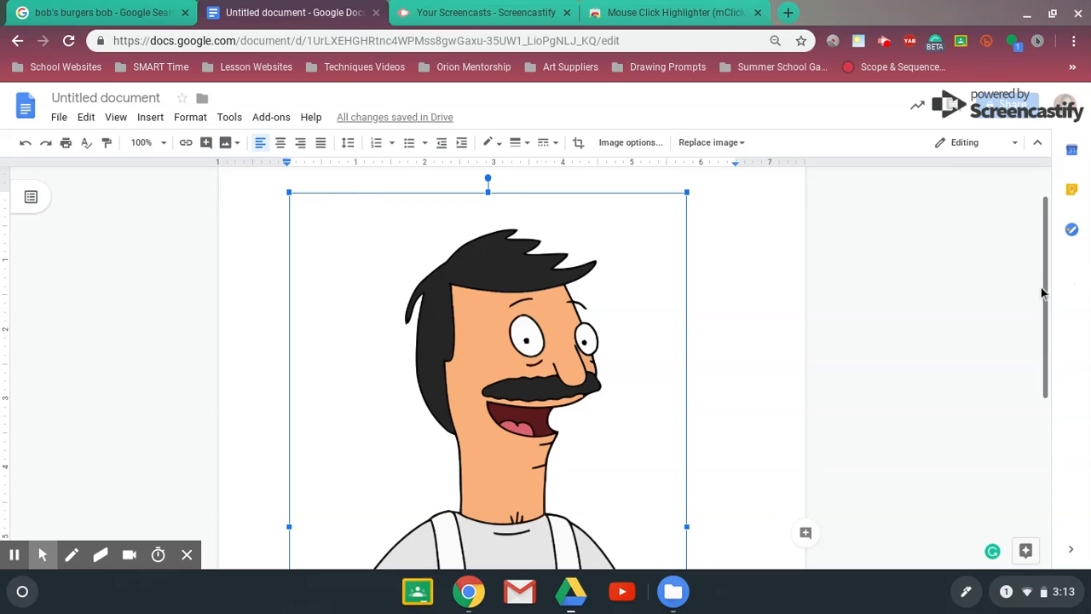
{"action": "left_click_drag", "start_coordinate": [1043, 288], "coordinate": [1025, 345]}
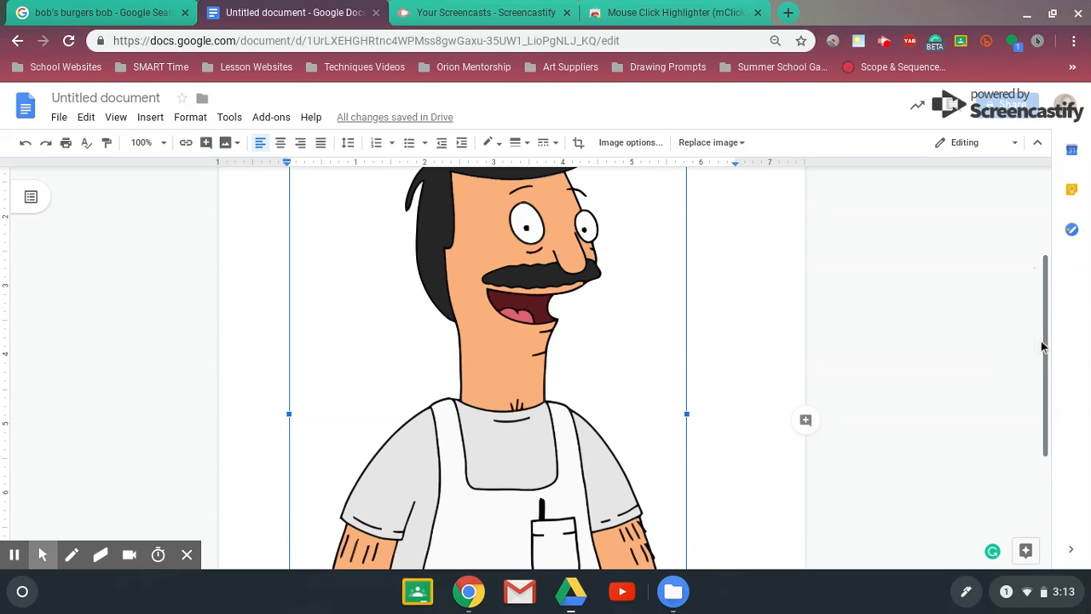
{"action": "left_click_drag", "start_coordinate": [1048, 347], "coordinate": [1056, 487]}
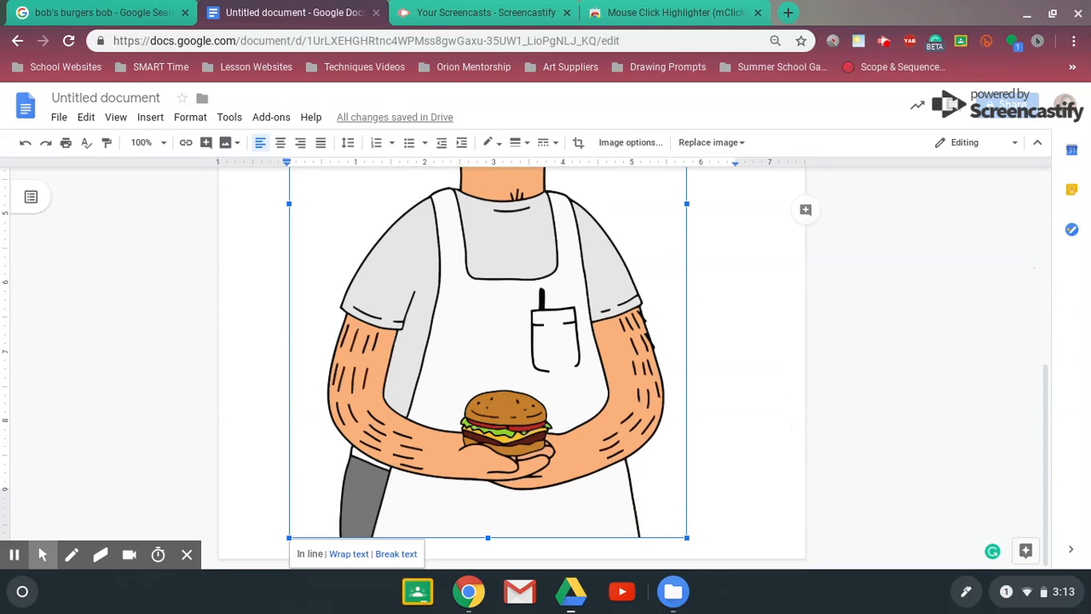
{"action": "left_click_drag", "start_coordinate": [1047, 485], "coordinate": [1038, 290]}
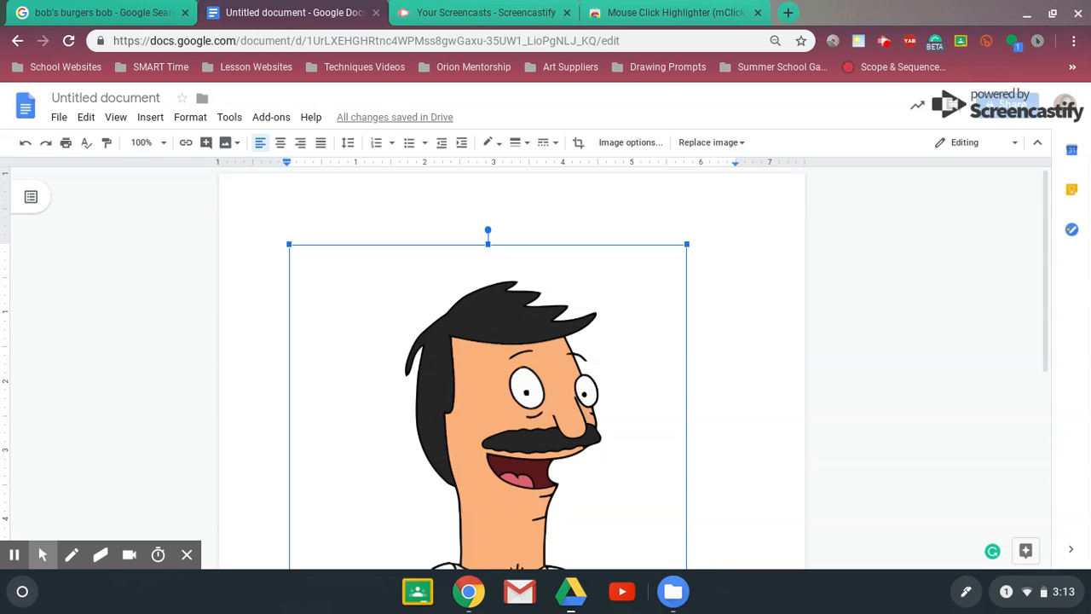
{"action": "key", "text": "BackSpace"}
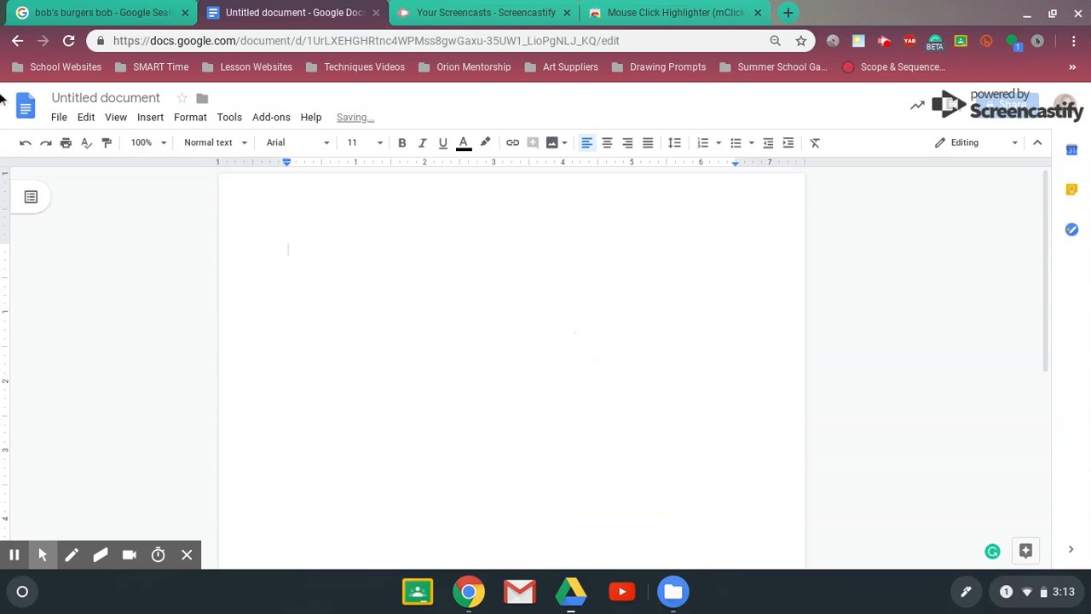
Insert the JPEG image whose name begins with MV5BMTYz into the blank document by uploading it from My files on the computer
{"action": "left_click", "coordinate": [151, 120]}
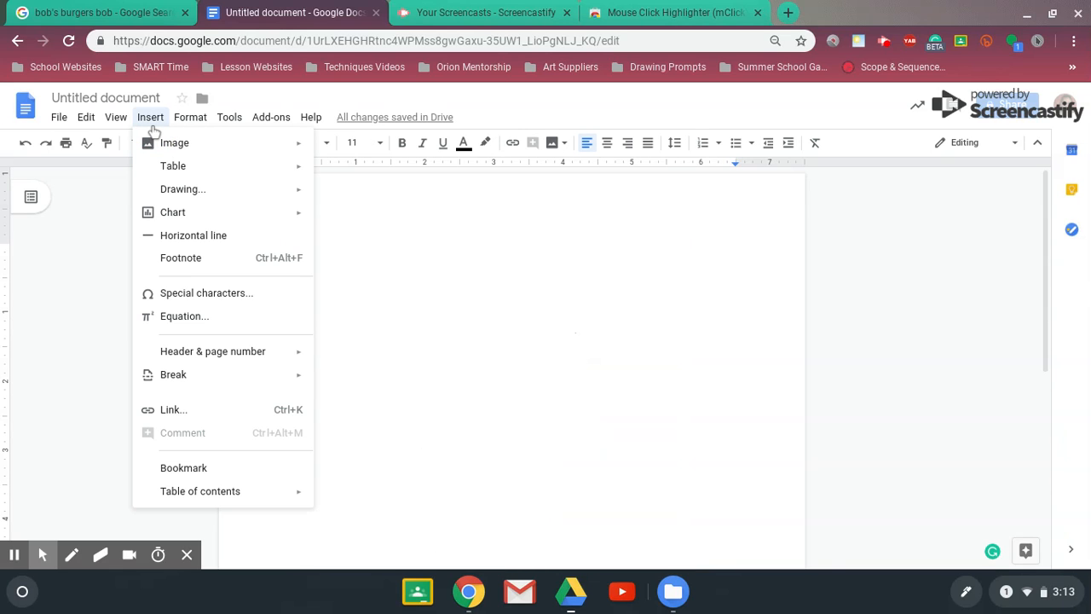
{"action": "mouse_move", "coordinate": [158, 142]}
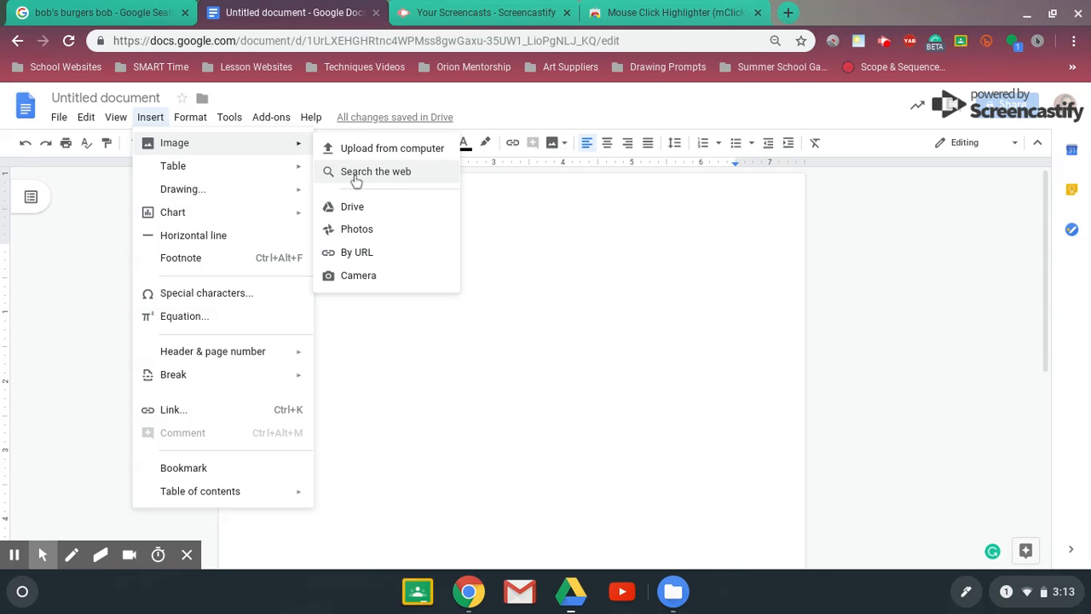
{"action": "left_click", "coordinate": [389, 159]}
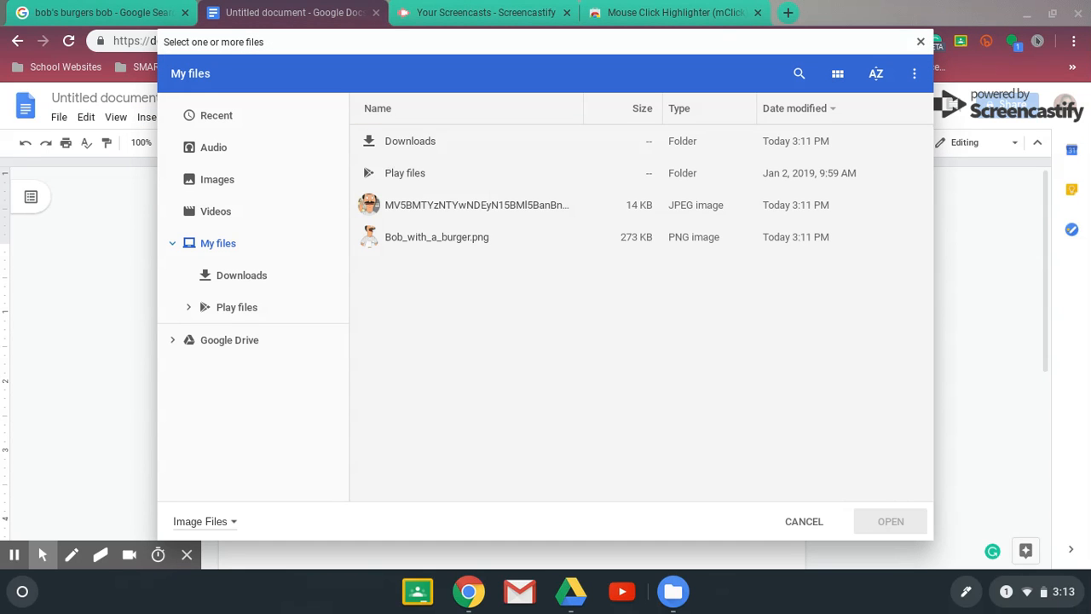
{"action": "left_click", "coordinate": [500, 204]}
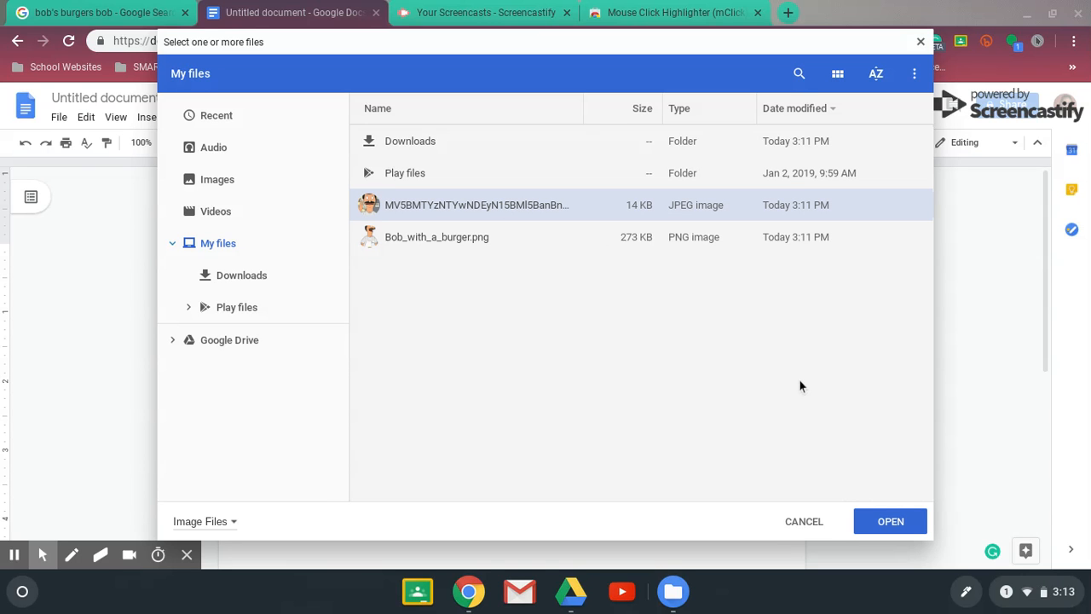
{"action": "left_click", "coordinate": [906, 520]}
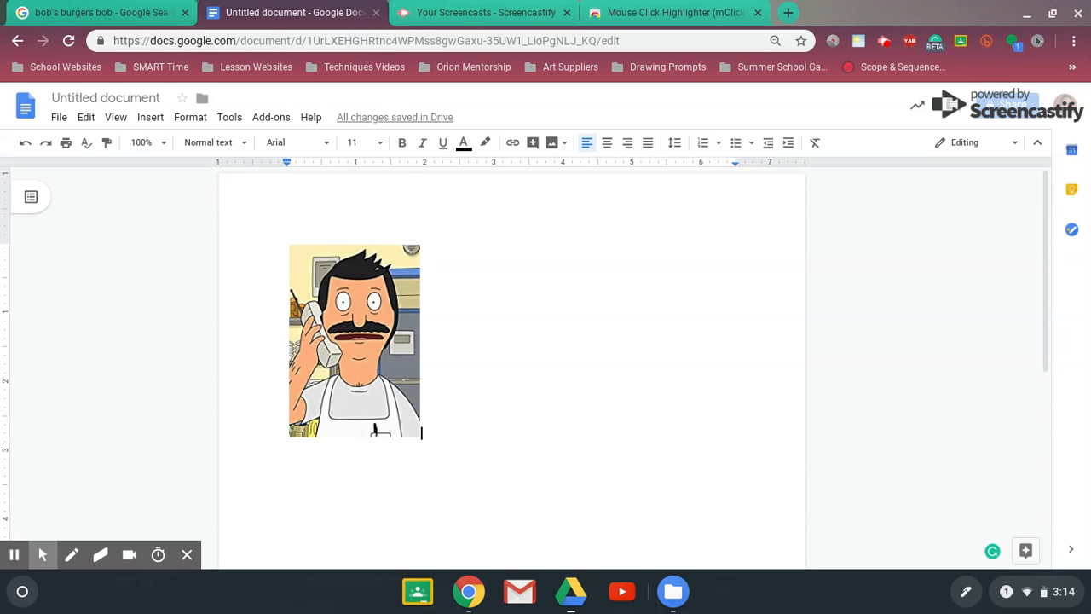
Enlarge the inserted phone picture proportionally from its corner to about 3.9 inches wide
{"action": "left_click", "coordinate": [352, 286]}
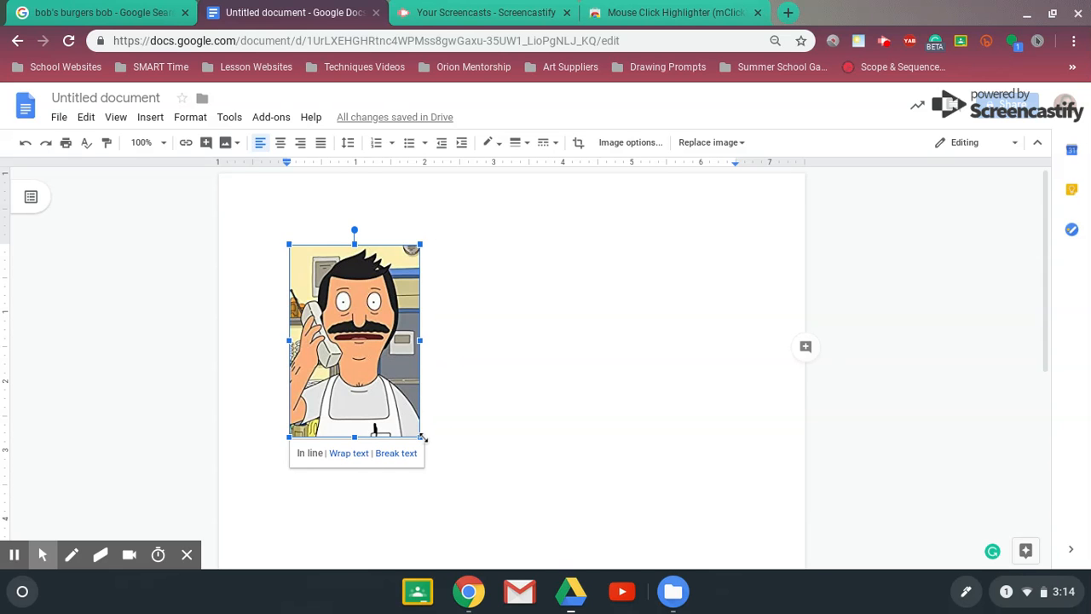
{"action": "left_click_drag", "start_coordinate": [421, 437], "coordinate": [591, 531]}
{"action": "left_click", "coordinate": [1020, 343]}
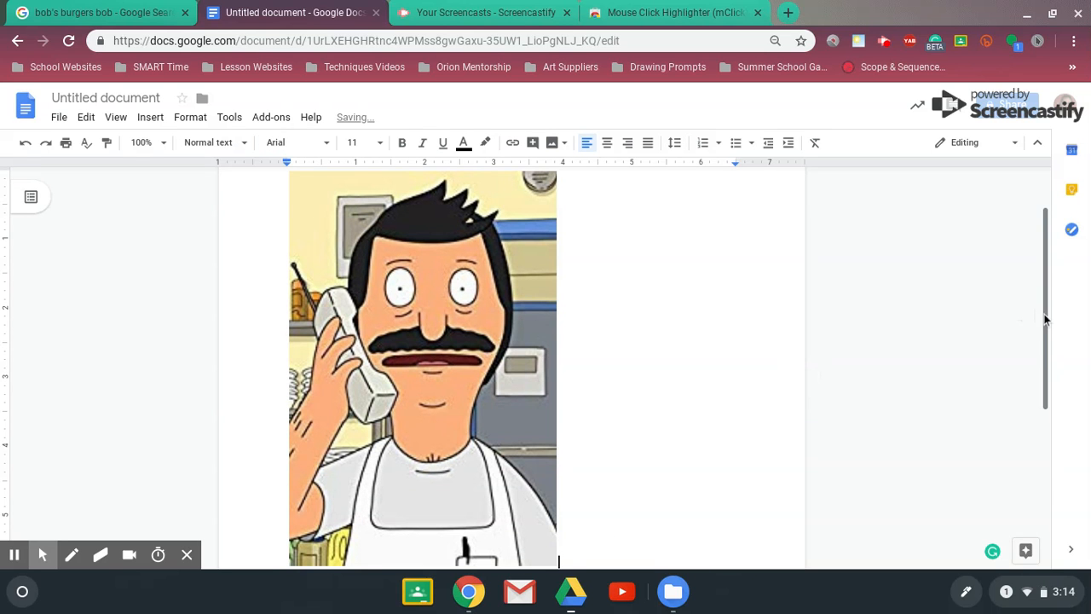
{"action": "left_click_drag", "start_coordinate": [1044, 316], "coordinate": [1051, 267]}
{"action": "left_click", "coordinate": [554, 256]}
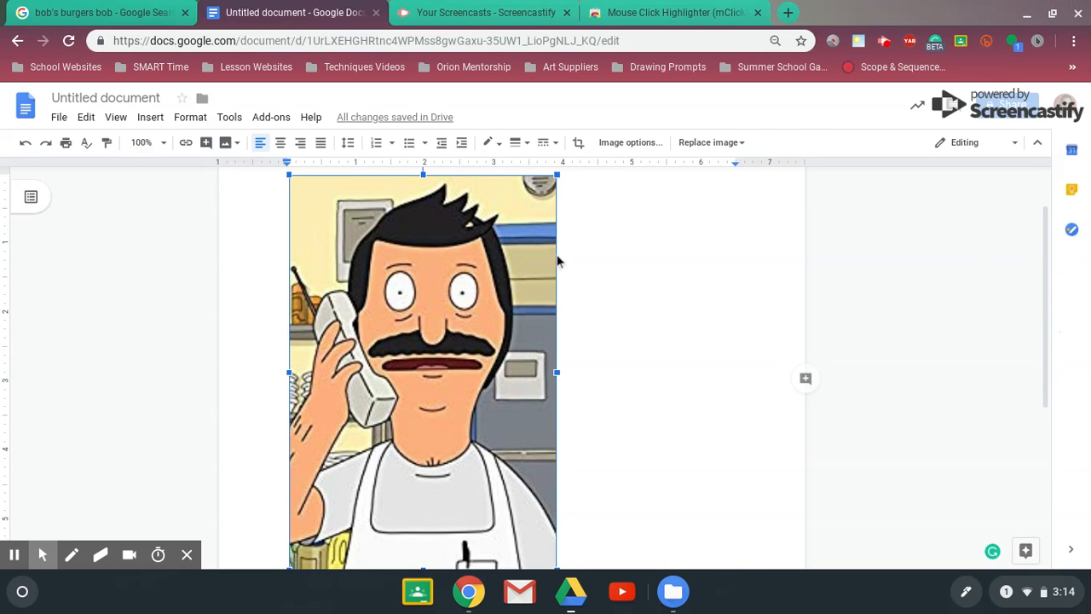
Enlarge the phone picture further from its corner until it spans the text width, about 6.5 inches
{"action": "left_click_drag", "start_coordinate": [1048, 361], "coordinate": [1057, 440]}
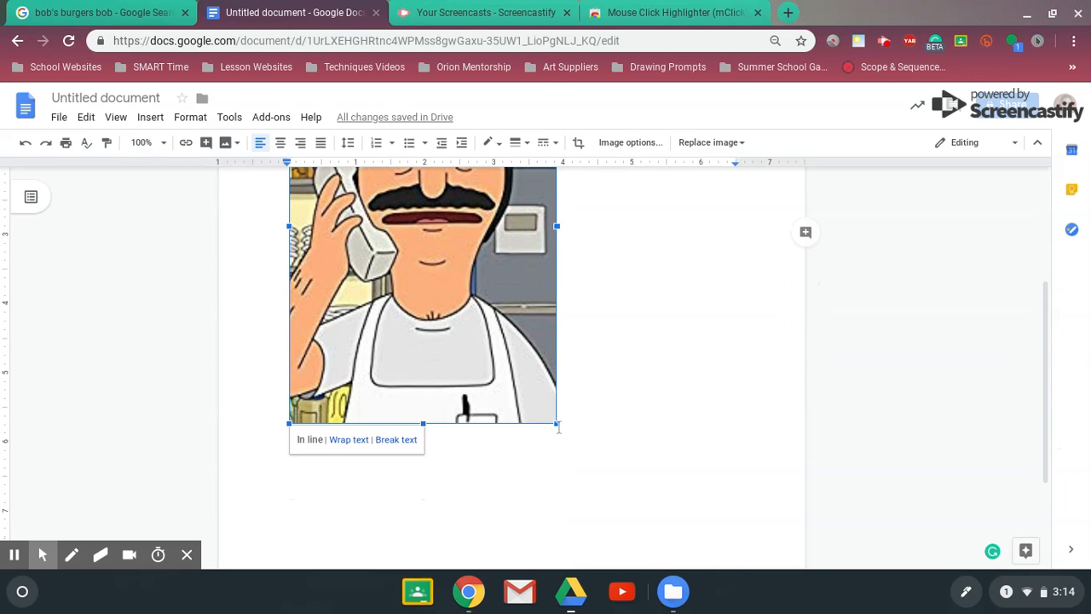
{"action": "mouse_move", "coordinate": [559, 425]}
{"action": "left_mouse_down"}
{"action": "mouse_move", "coordinate": [662, 517]}
{"action": "mouse_move", "coordinate": [684, 550]}
{"action": "left_mouse_up"}
{"action": "left_click_drag", "start_coordinate": [1047, 395], "coordinate": [1076, 487]}
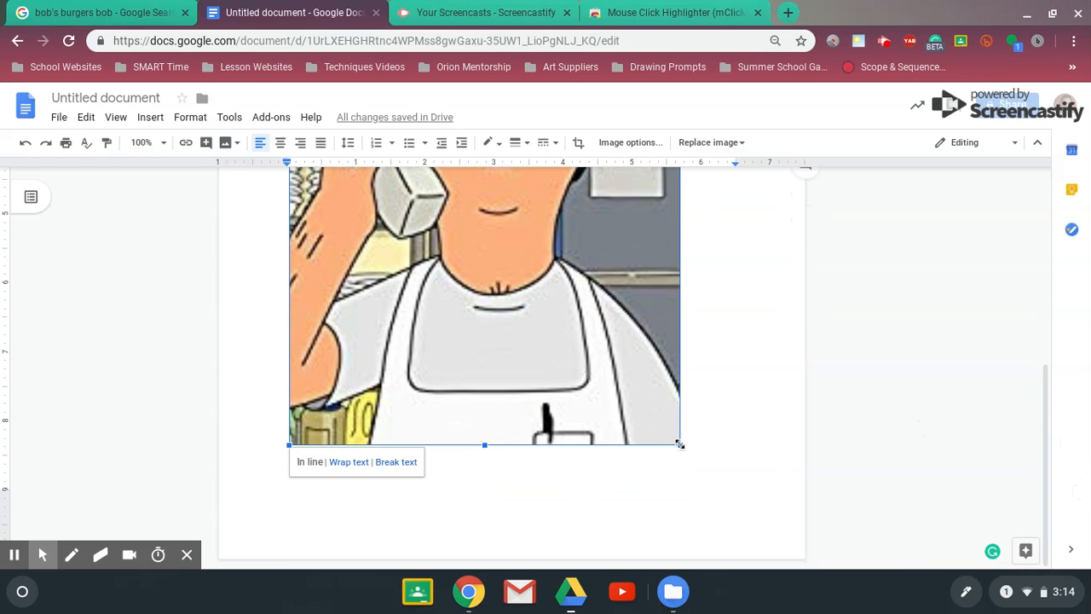
{"action": "left_click_drag", "start_coordinate": [680, 444], "coordinate": [734, 522]}
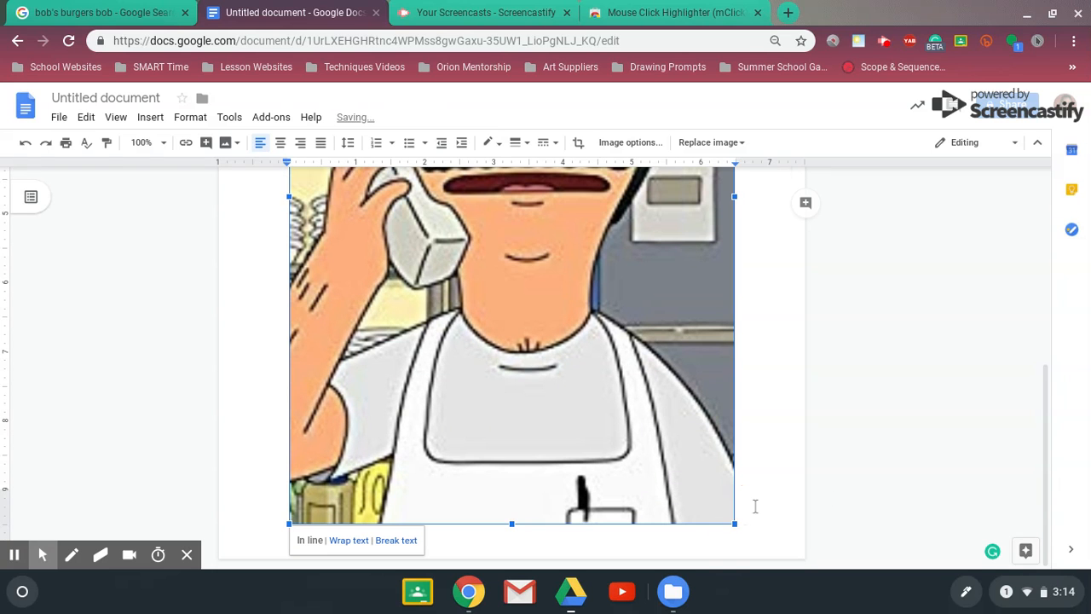
{"action": "left_click_drag", "start_coordinate": [1048, 463], "coordinate": [1059, 324]}
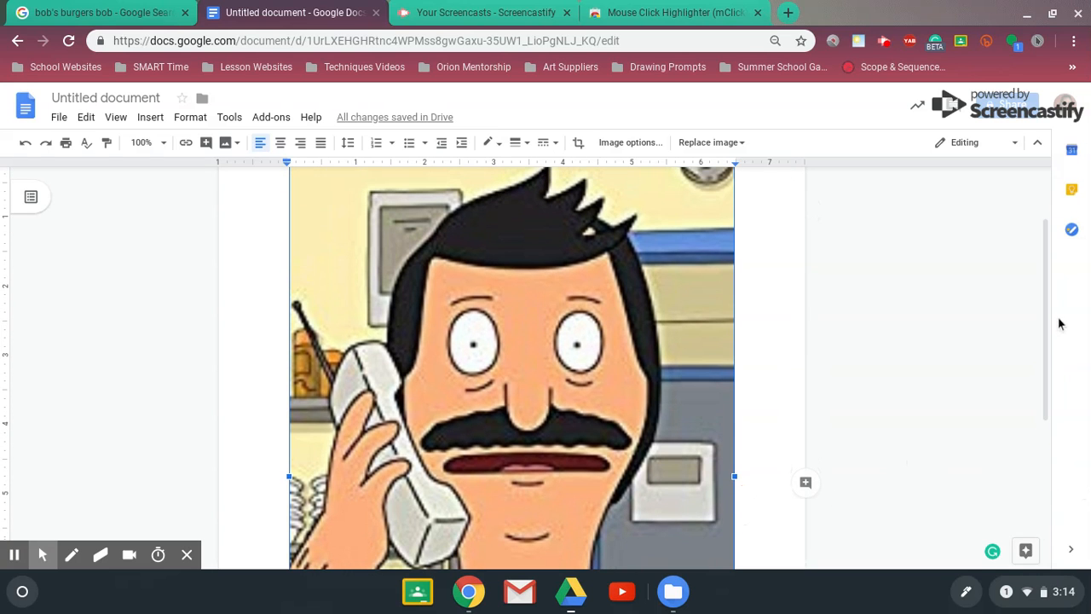
Zoom the document out to 75% and on to 50% to view the whole page with the enlarged picture
{"action": "left_click", "coordinate": [117, 120]}
{"action": "left_click", "coordinate": [121, 121]}
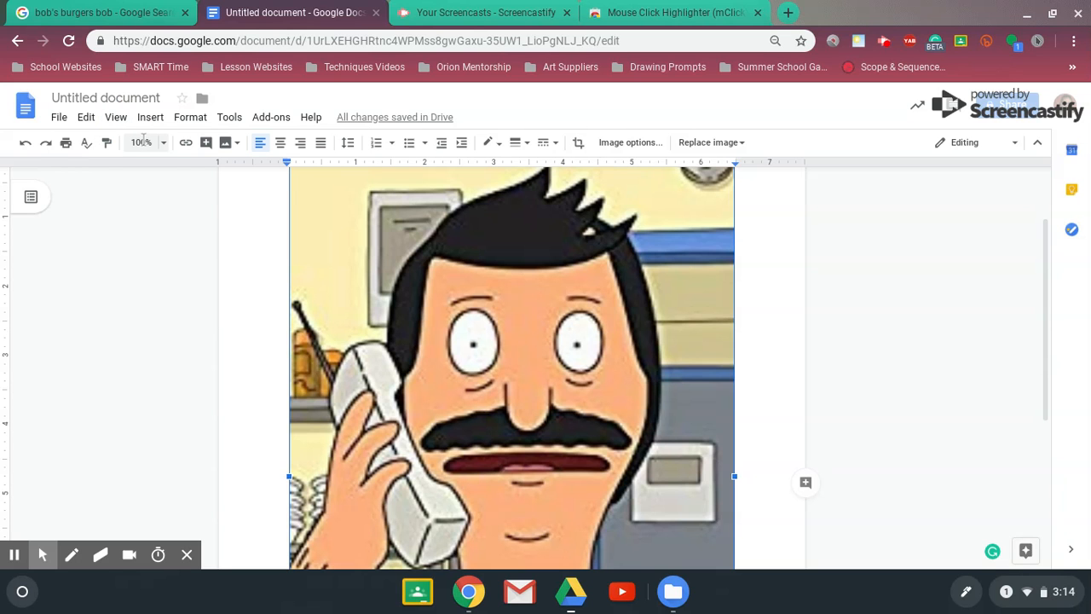
{"action": "left_click", "coordinate": [142, 142]}
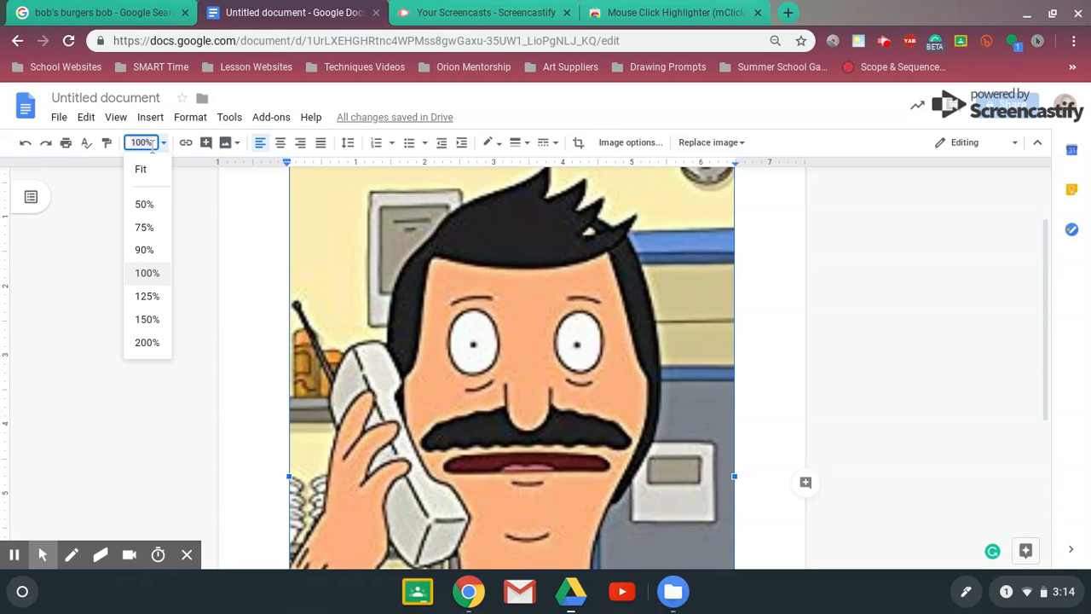
{"action": "left_click", "coordinate": [150, 230]}
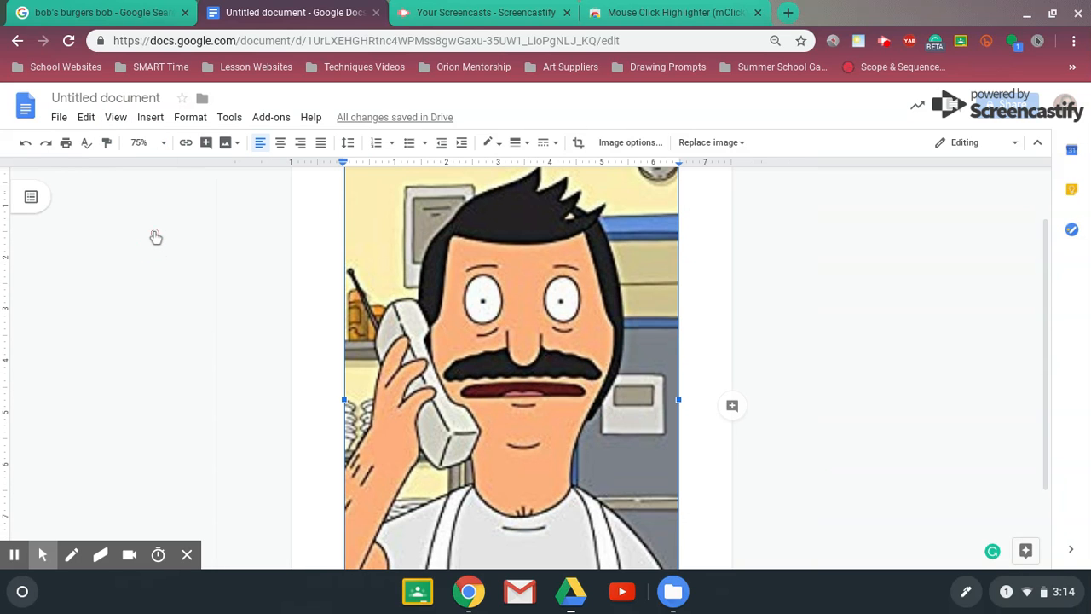
{"action": "left_click", "coordinate": [156, 143]}
{"action": "left_click", "coordinate": [143, 204]}
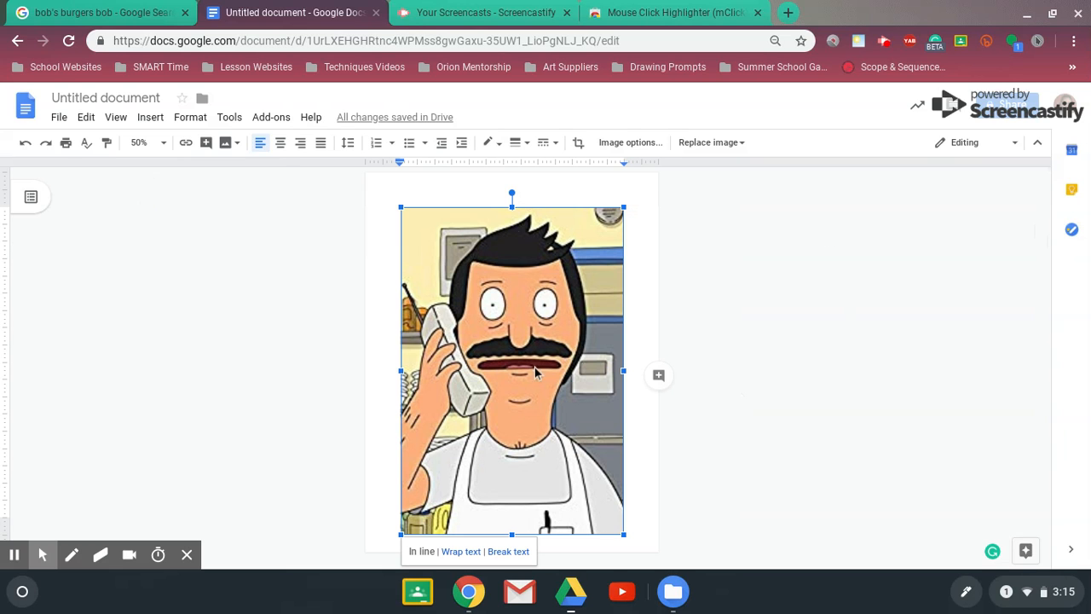
Zoom the document back in through 75% and 90% to 100%
{"action": "left_click", "coordinate": [162, 143]}
{"action": "left_click", "coordinate": [151, 231]}
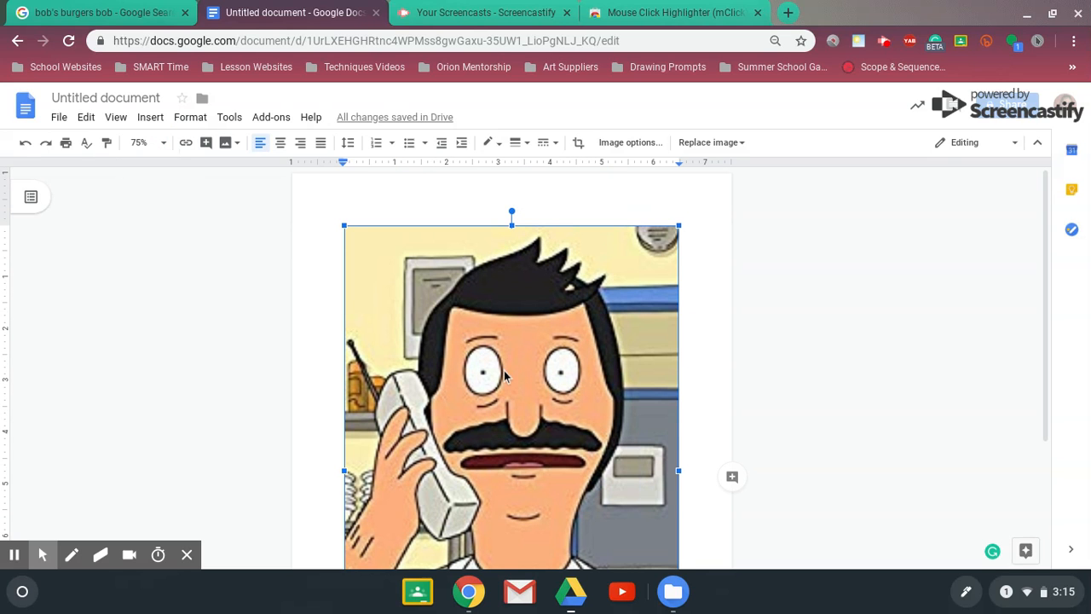
{"action": "left_click", "coordinate": [167, 144]}
{"action": "left_click", "coordinate": [140, 249]}
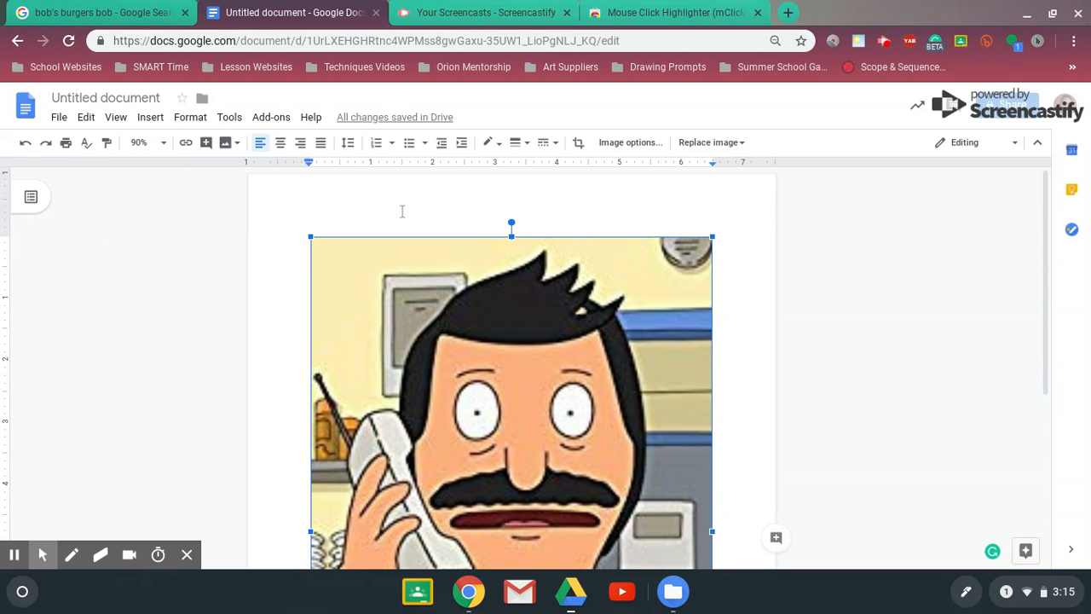
{"action": "left_click", "coordinate": [165, 145]}
{"action": "left_click", "coordinate": [148, 275]}
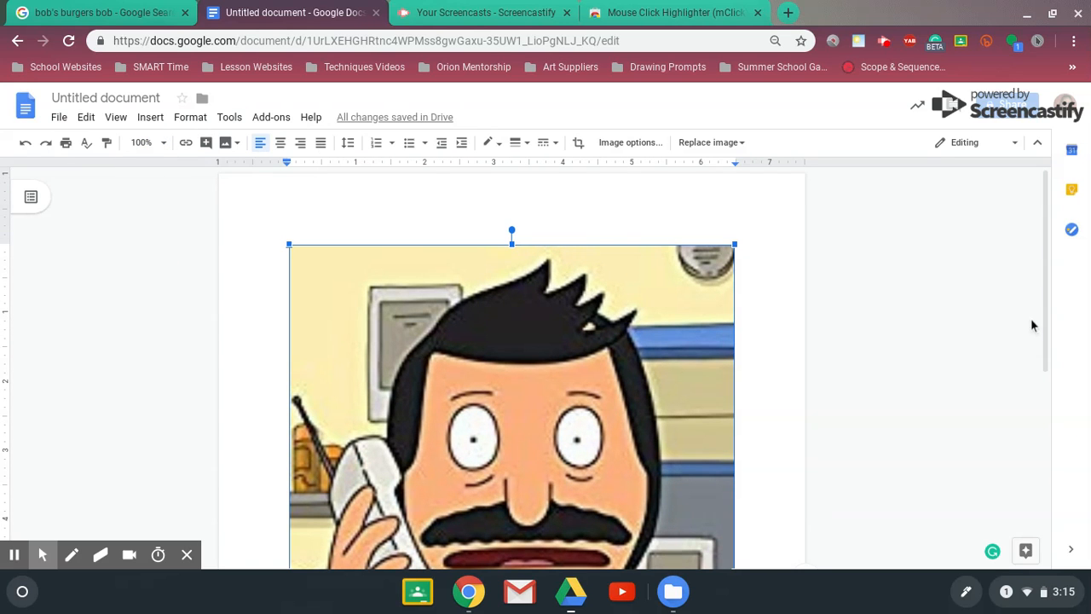
Review the enlarged phone picture from top to bottom and delete it from the document
{"action": "left_click_drag", "start_coordinate": [1047, 316], "coordinate": [1070, 477]}
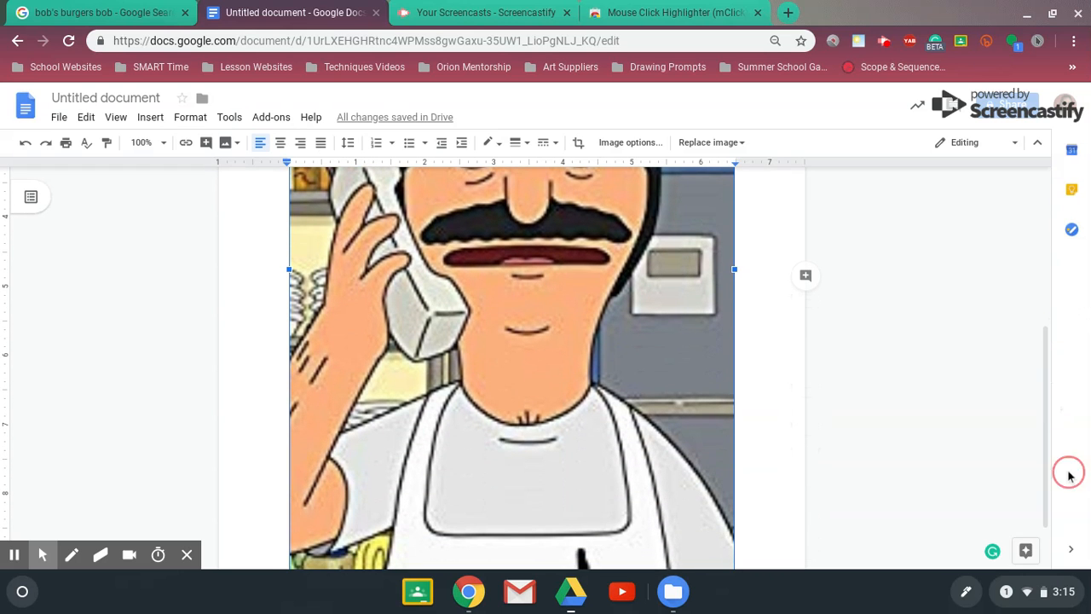
{"action": "left_click", "coordinate": [1042, 476]}
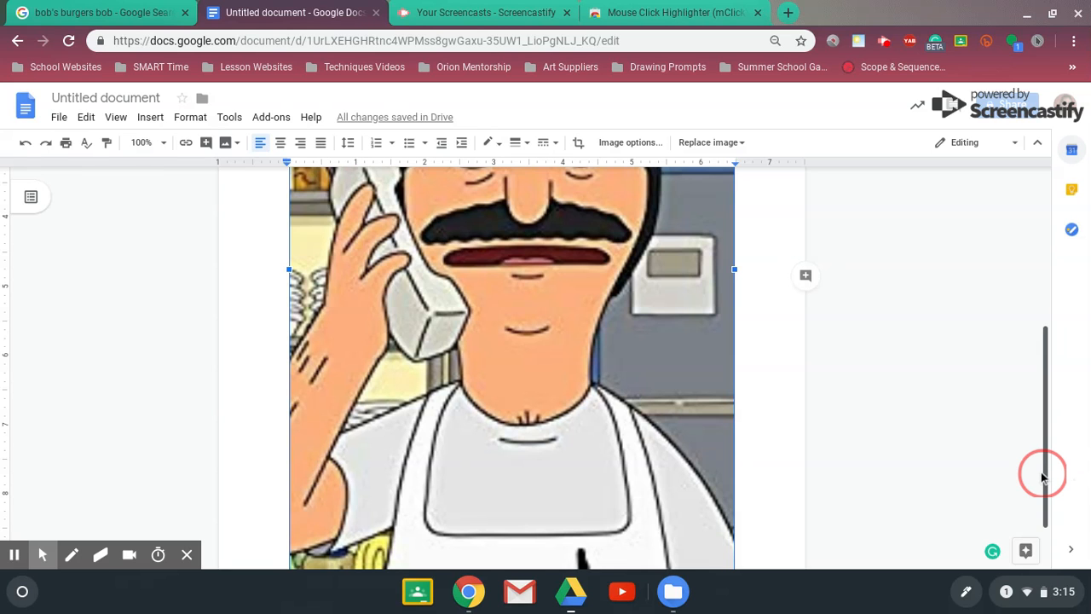
{"action": "left_click_drag", "start_coordinate": [1042, 475], "coordinate": [1061, 536]}
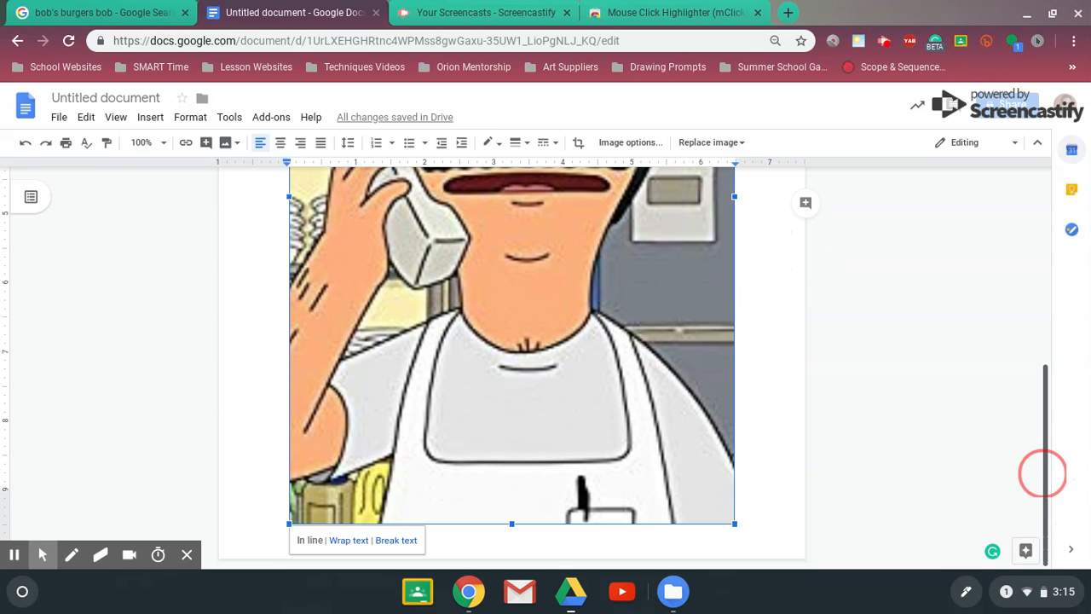
{"action": "left_click", "coordinate": [1045, 516]}
{"action": "left_click_drag", "start_coordinate": [1045, 516], "coordinate": [1060, 397]}
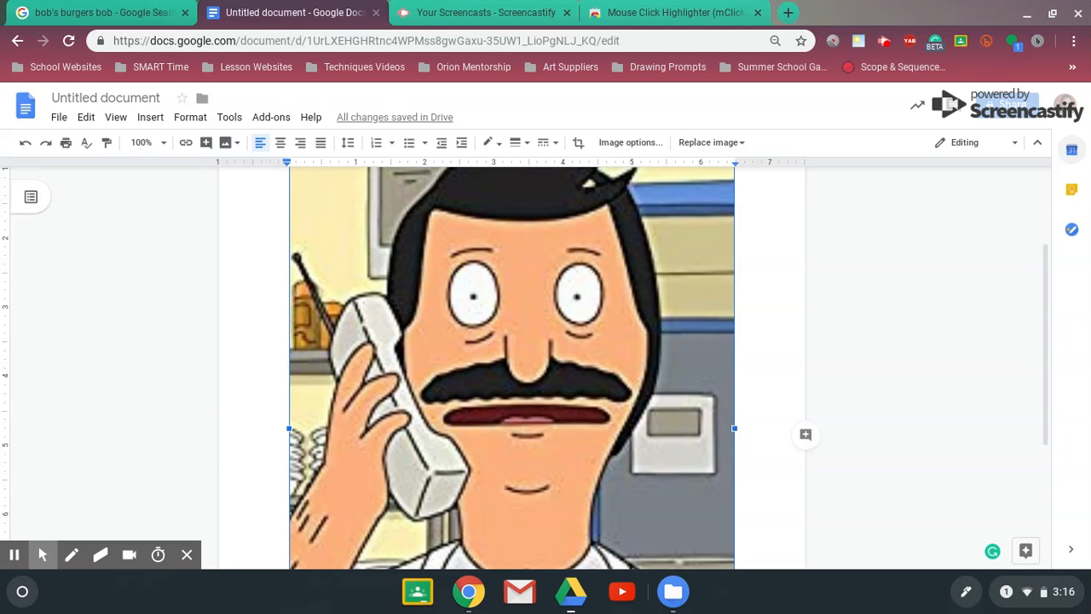
{"action": "left_click_drag", "start_coordinate": [1047, 329], "coordinate": [1046, 224]}
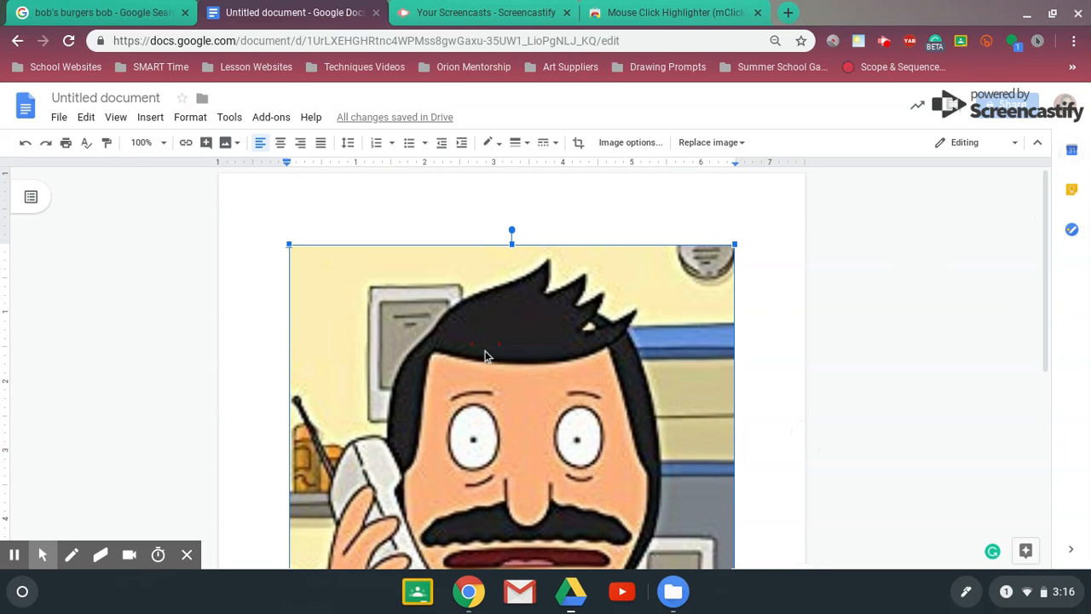
{"action": "key", "text": "Delete"}
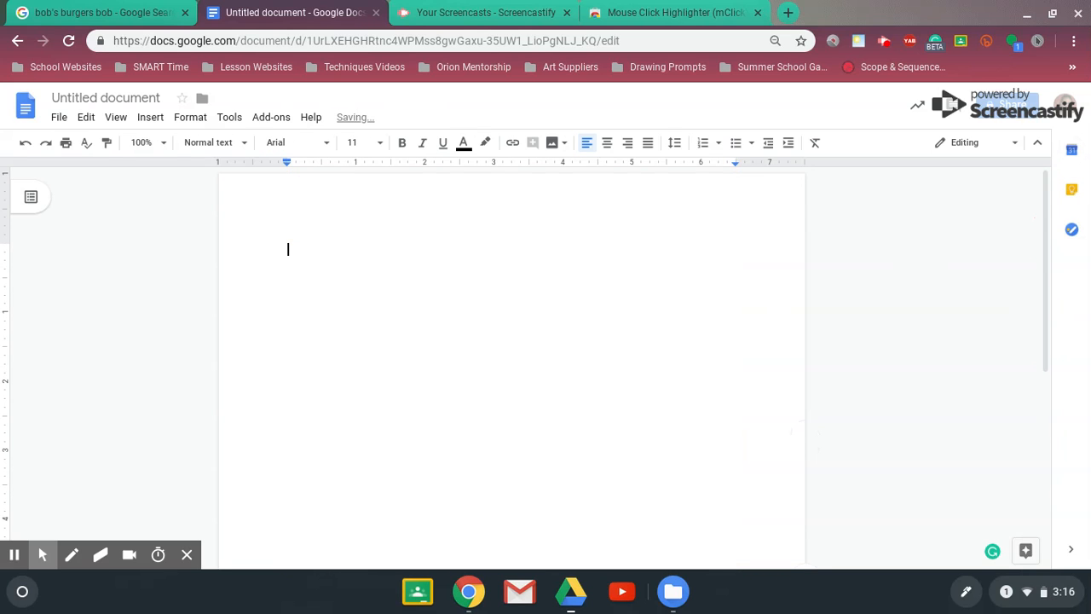
Insert Bob_with_a_burger.png into the emptied document by uploading it from My files on the computer
{"action": "left_click", "coordinate": [150, 118]}
{"action": "mouse_move", "coordinate": [182, 142]}
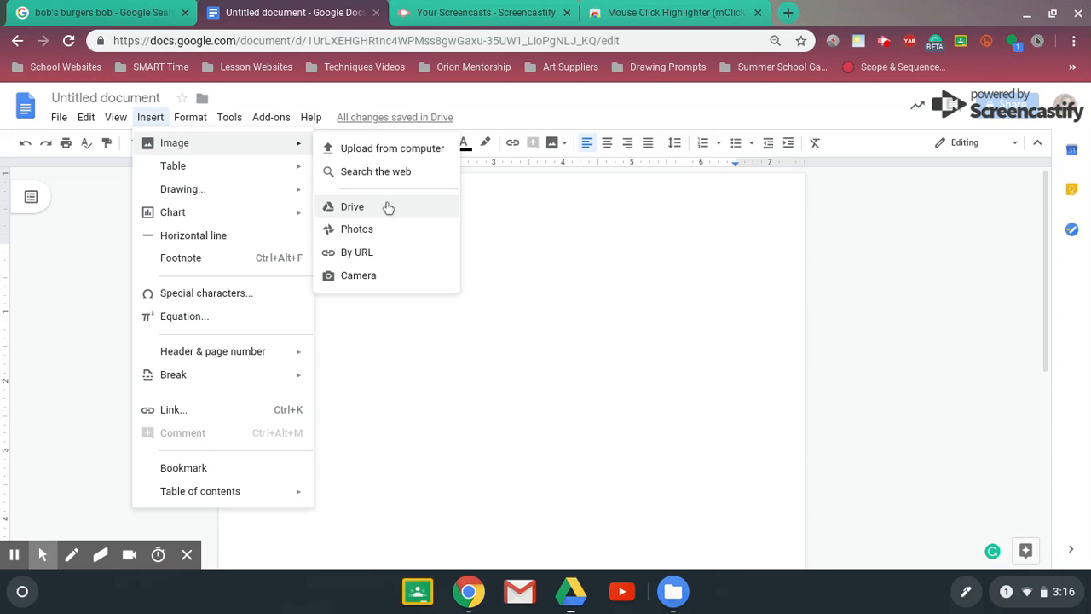
{"action": "left_click", "coordinate": [397, 152]}
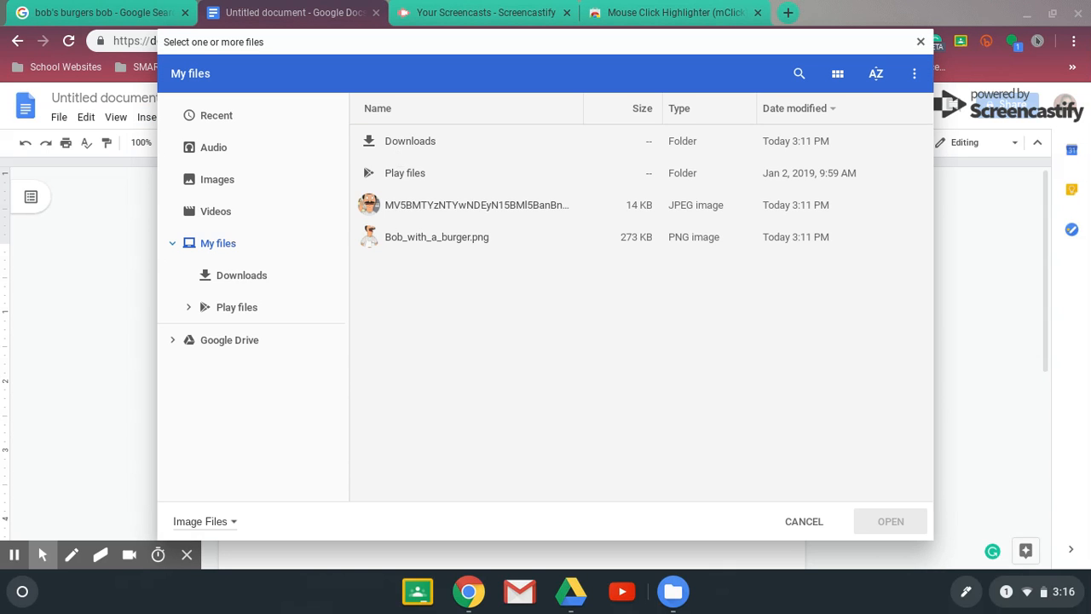
{"action": "left_click", "coordinate": [394, 238]}
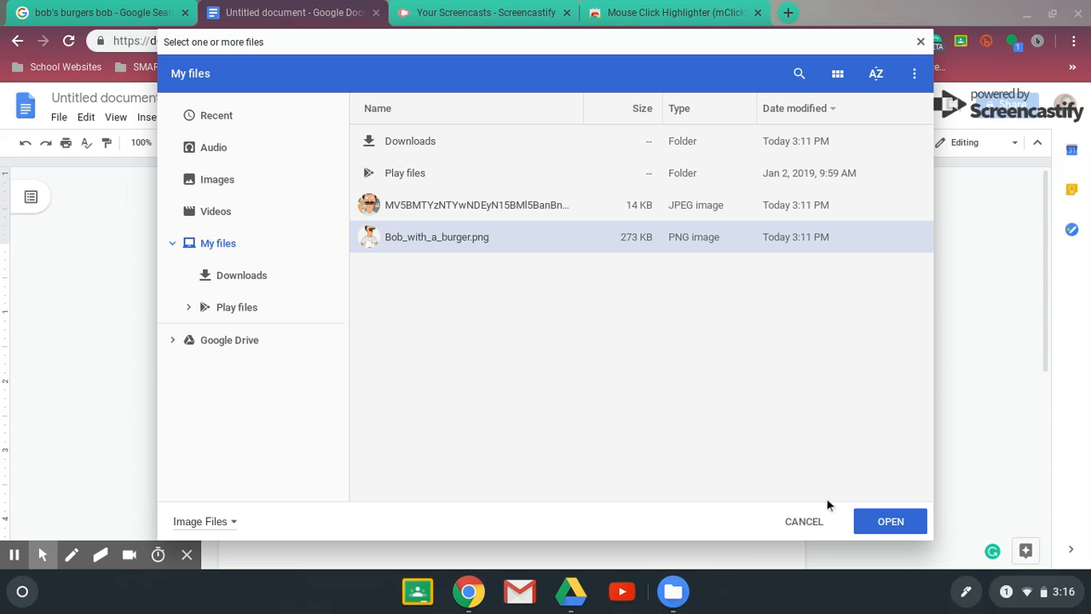
{"action": "left_click", "coordinate": [882, 521]}
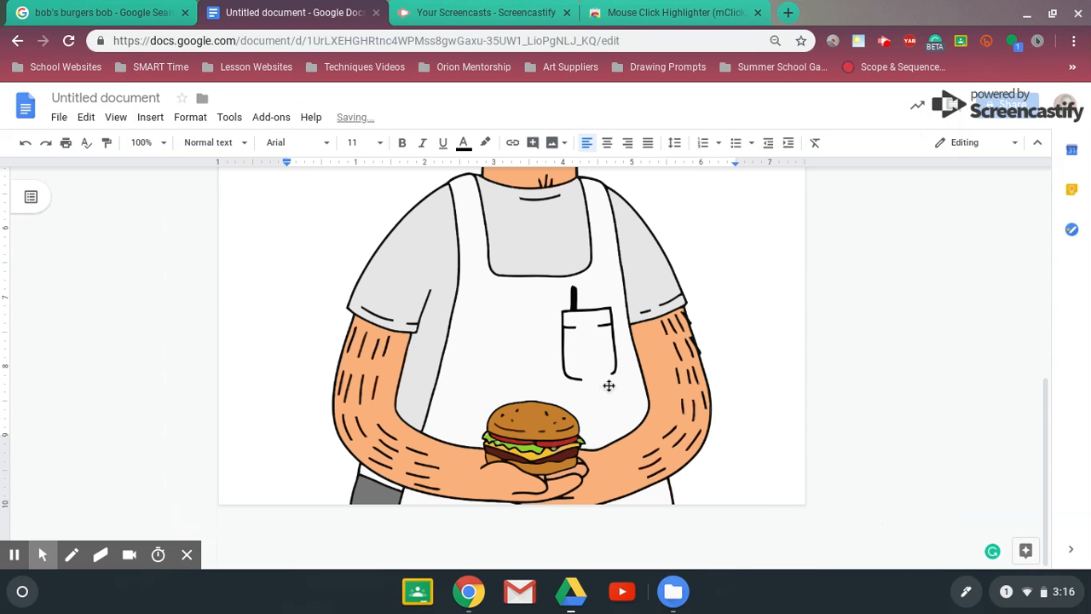
Shrink the newly inserted burger picture proportionally from its corner to about 5.6 inches wide
{"action": "left_click", "coordinate": [608, 386]}
{"action": "left_click_drag", "start_coordinate": [738, 566], "coordinate": [642, 463]}
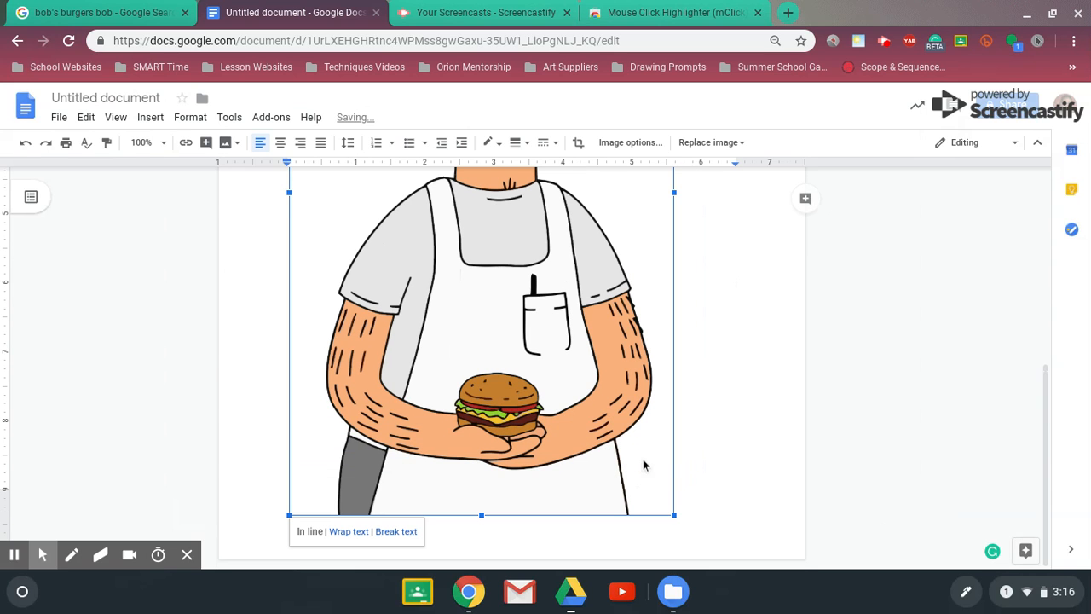
{"action": "right_click", "coordinate": [1043, 444]}
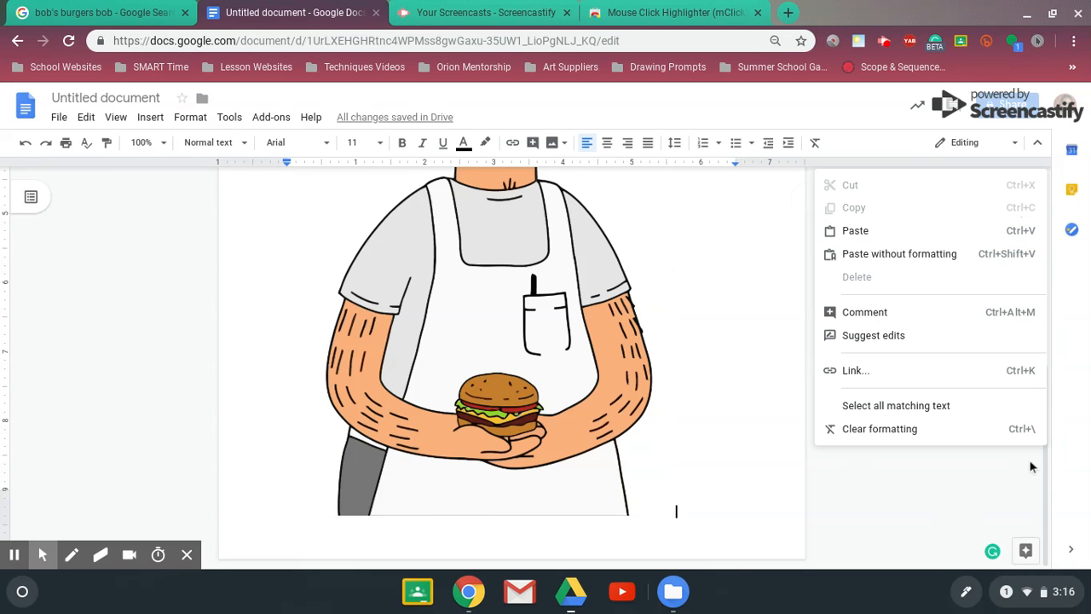
{"action": "left_click_drag", "start_coordinate": [1049, 478], "coordinate": [1066, 288]}
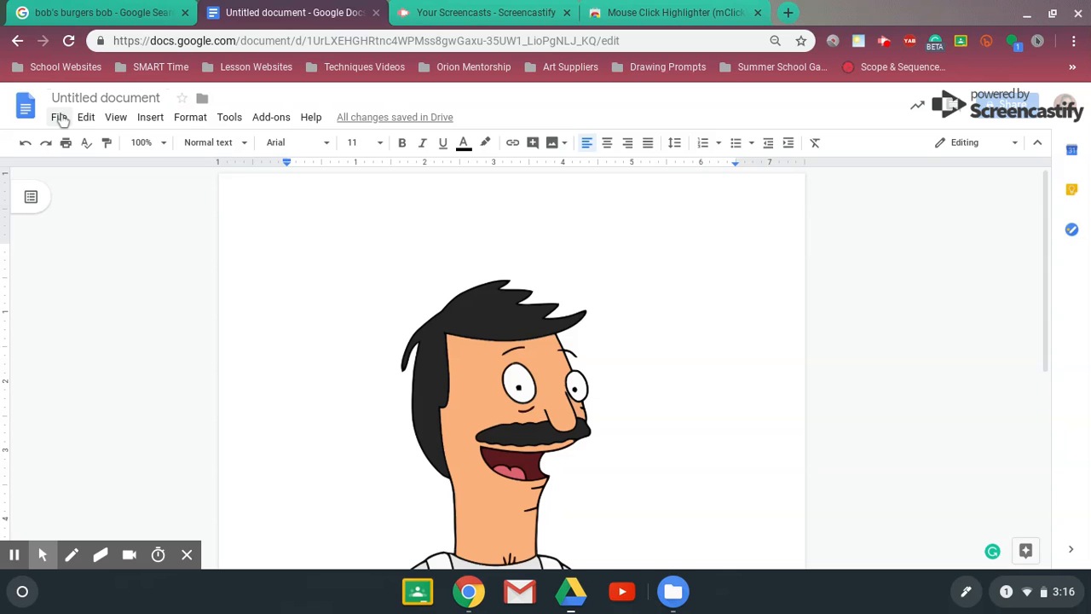
Rename the untitled document with the teacher's title and surname in possessive form, followed by "Bob Picture"
{"action": "left_click", "coordinate": [106, 96]}
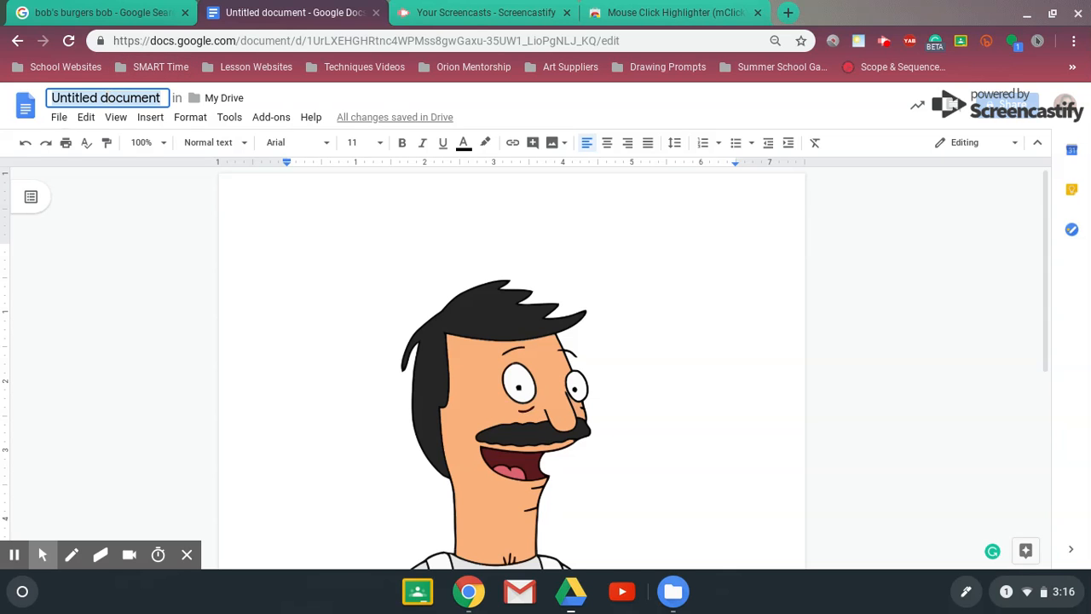
{"action": "type", "text": "MS."}
{"action": "key", "text": "BackSpace"}
{"action": "key", "text": "BackSpace"}
{"action": "type", "text": "s."}
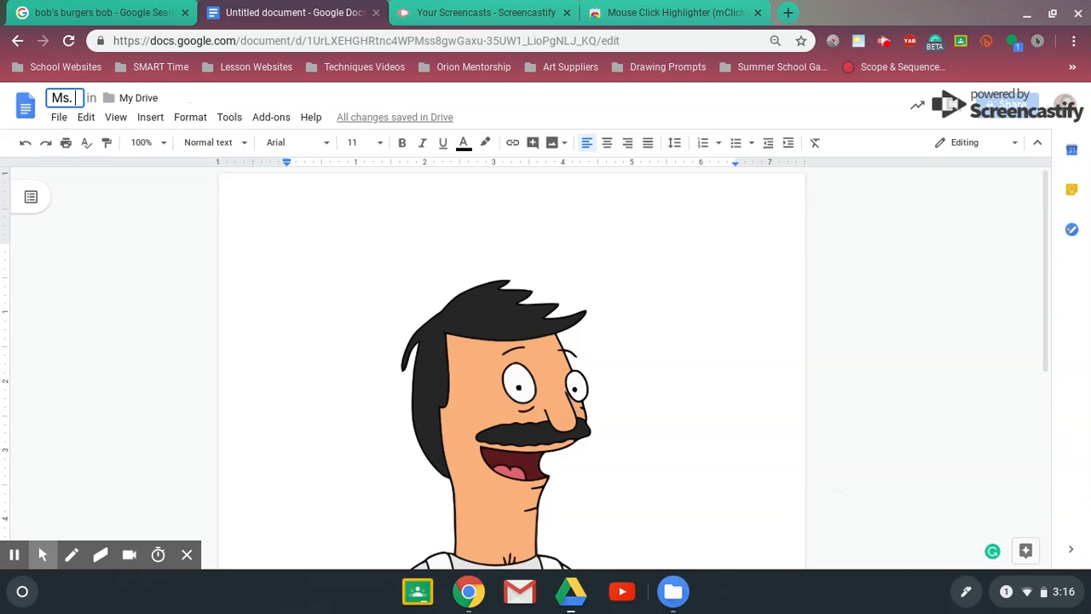
{"action": "type", "text": " v"}
{"action": "key", "text": "BackSpace"}
{"action": "type", "text": "VA"}
{"action": "key", "text": "BackSpace"}
{"action": "type", "text": "aL"}
{"action": "key", "text": "BackSpace"}
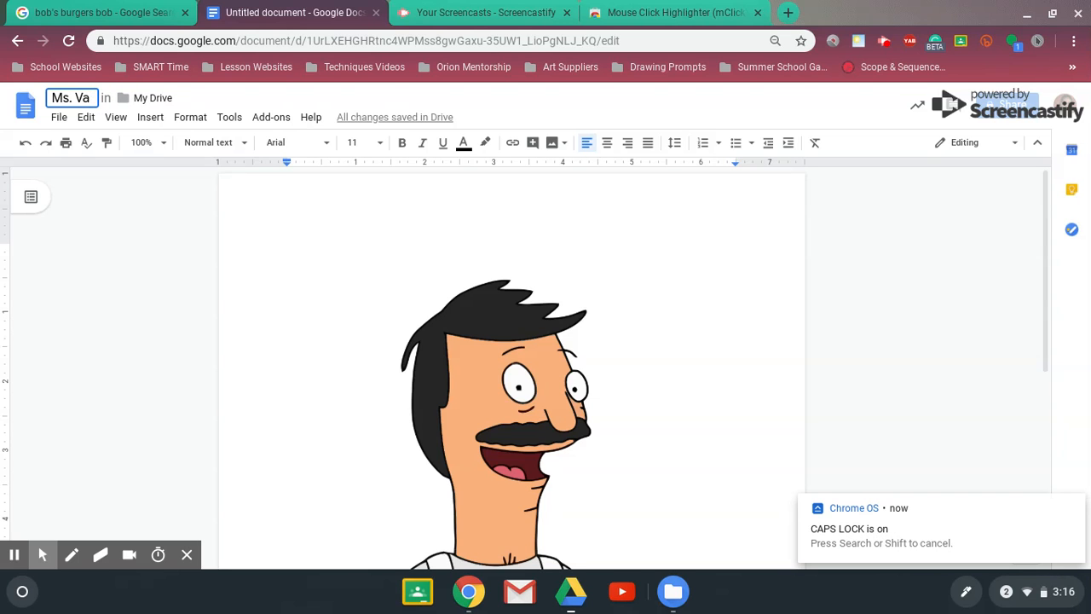
{"action": "type", "text": "lentine"}
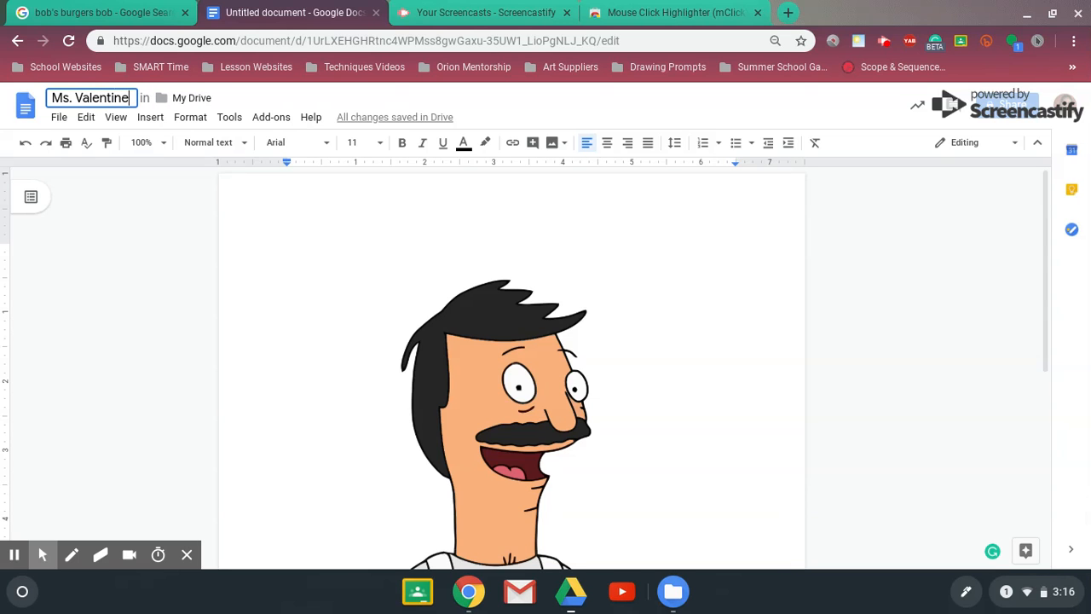
{"action": "type", "text": "'s Bon"}
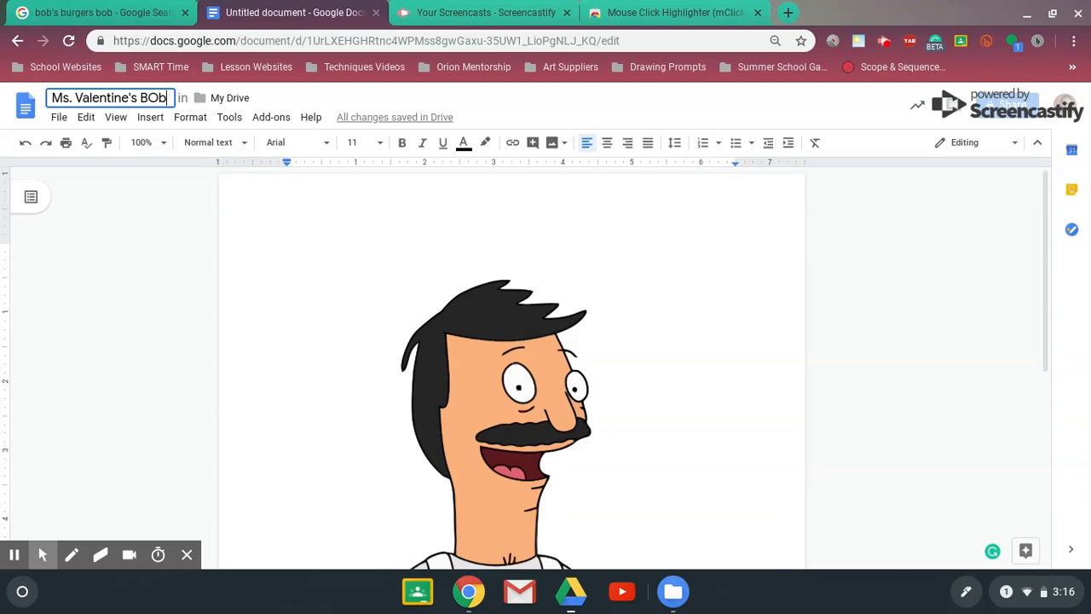
{"action": "key", "text": "BackSpace"}
{"action": "key", "text": "BackSpace"}
{"action": "type", "text": "b p"}
{"action": "key", "text": "Caps_Lock"}
{"action": "key", "text": "BackSpace"}
{"action": "key", "text": "Caps_Lock"}
{"action": "type", "text": "p"}
{"action": "key", "text": "BackSpace"}
{"action": "key", "text": "Caps_Lock"}
{"action": "type", "text": "P"}
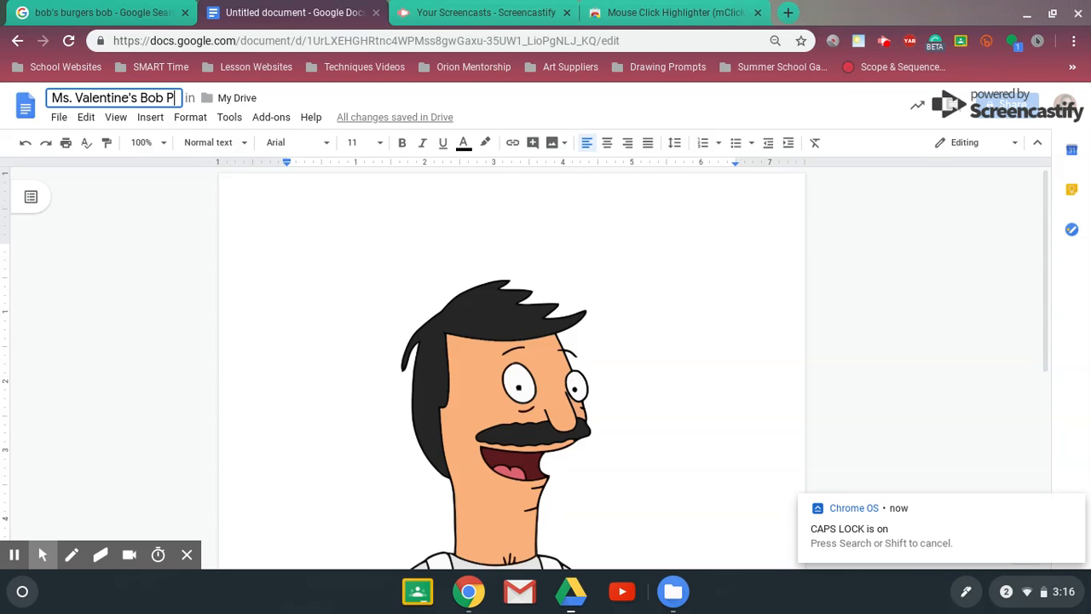
{"action": "key", "text": "Caps_Lock"}
{"action": "type", "text": "icture"}
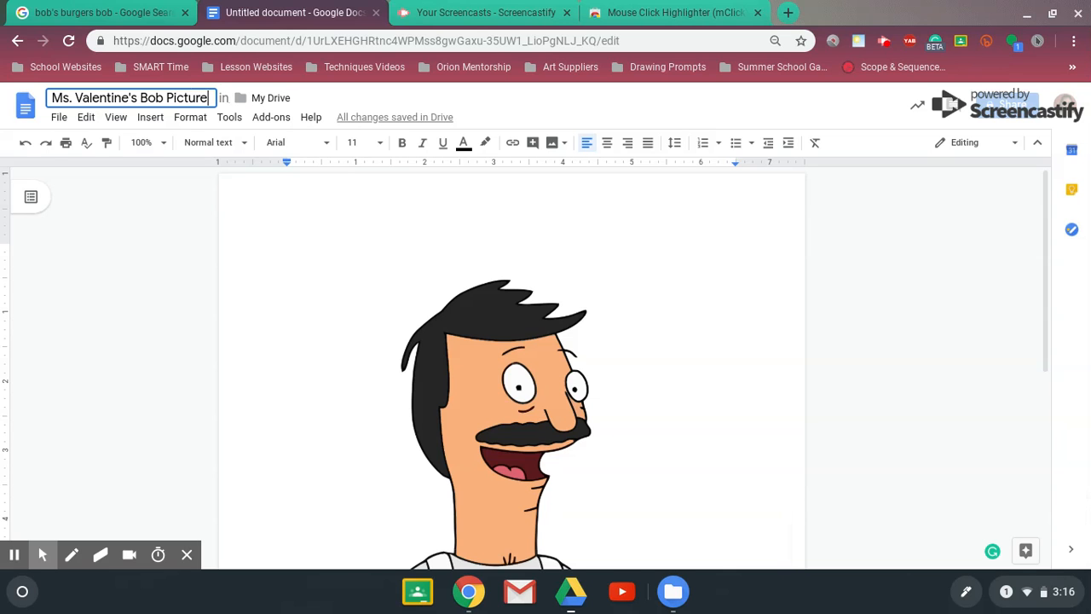
{"action": "left_click", "coordinate": [156, 301]}
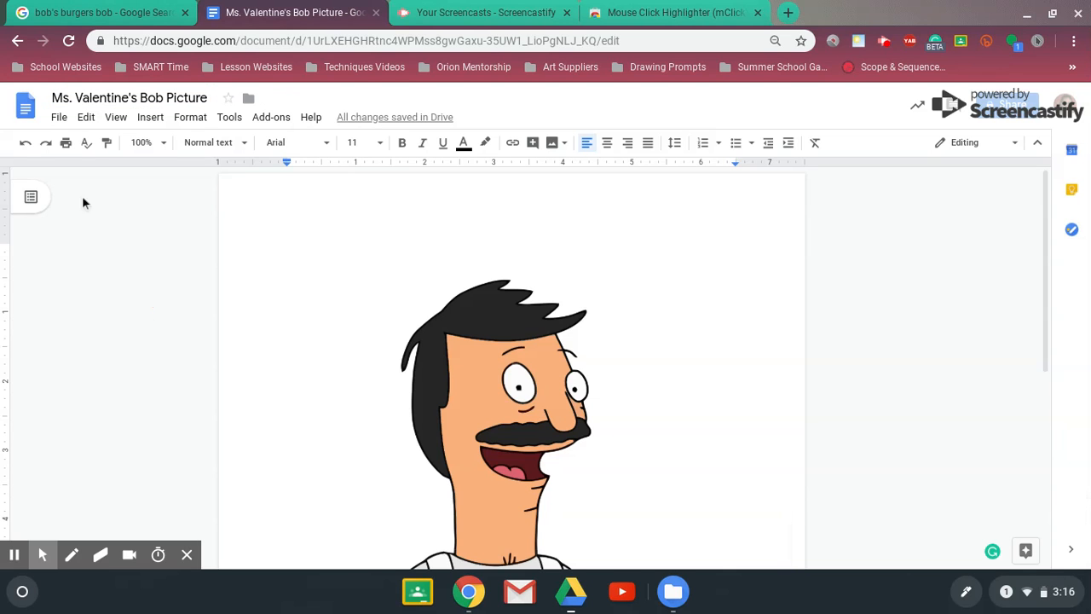
Set up emailing the document as a PDF attachment and enter the recipient's personal e-mail address from the suggested contacts
{"action": "left_click", "coordinate": [56, 119]}
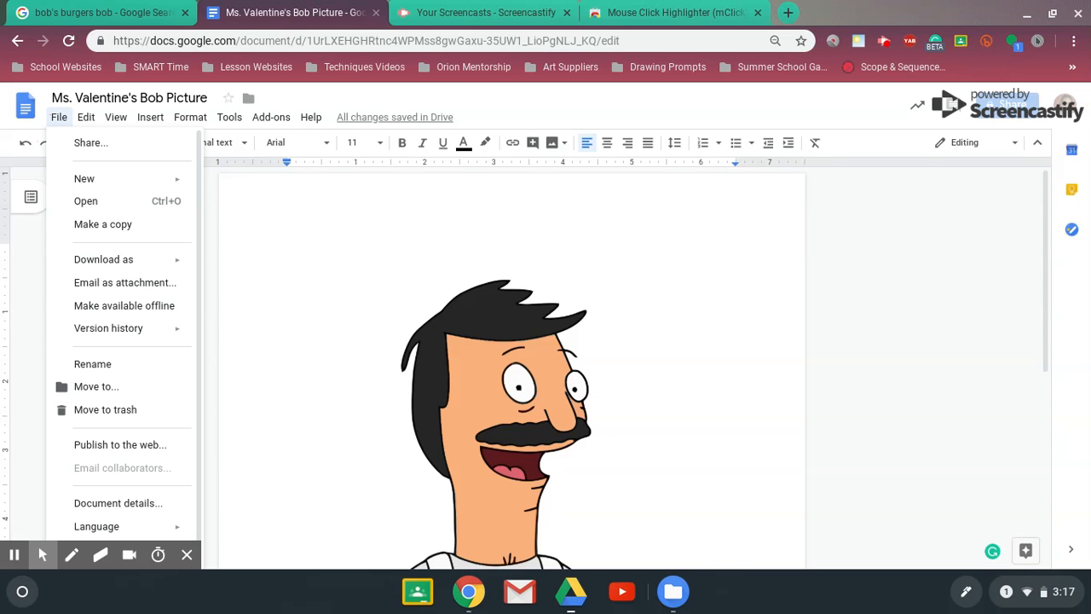
{"action": "left_click", "coordinate": [124, 286]}
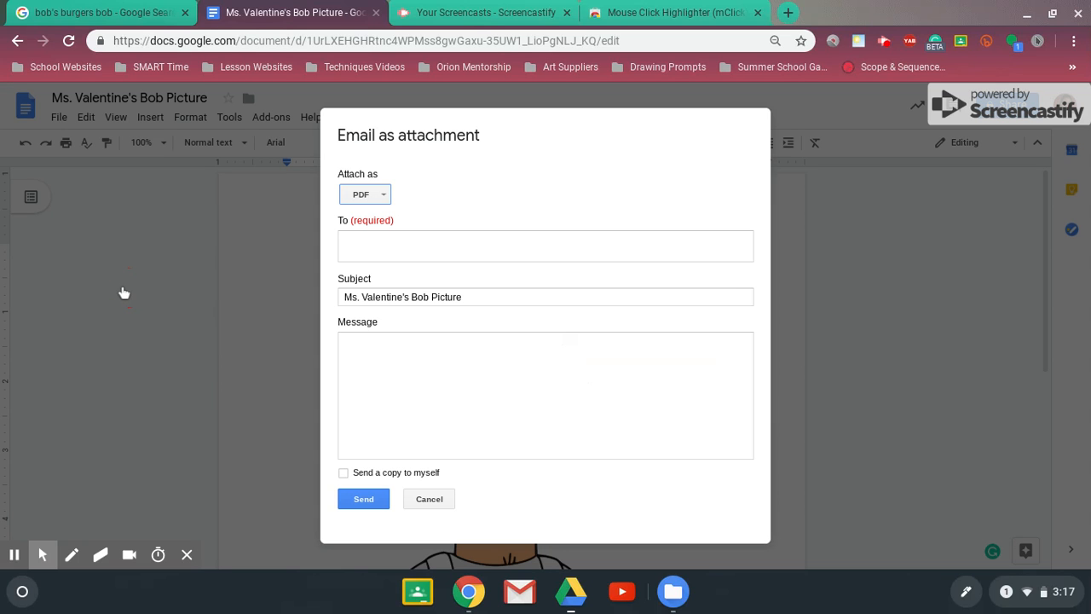
{"action": "left_click", "coordinate": [375, 247]}
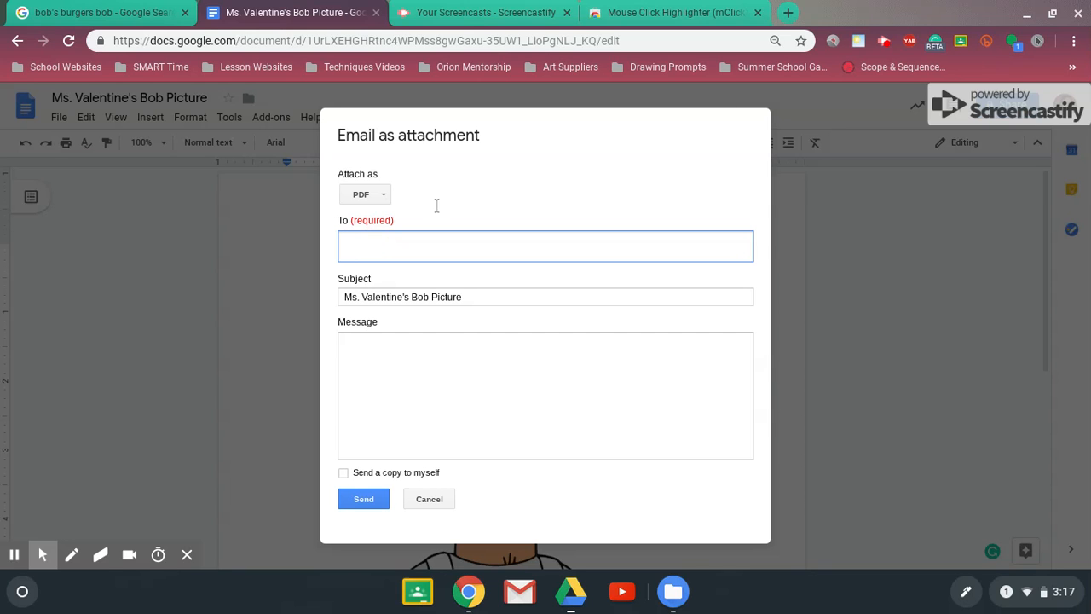
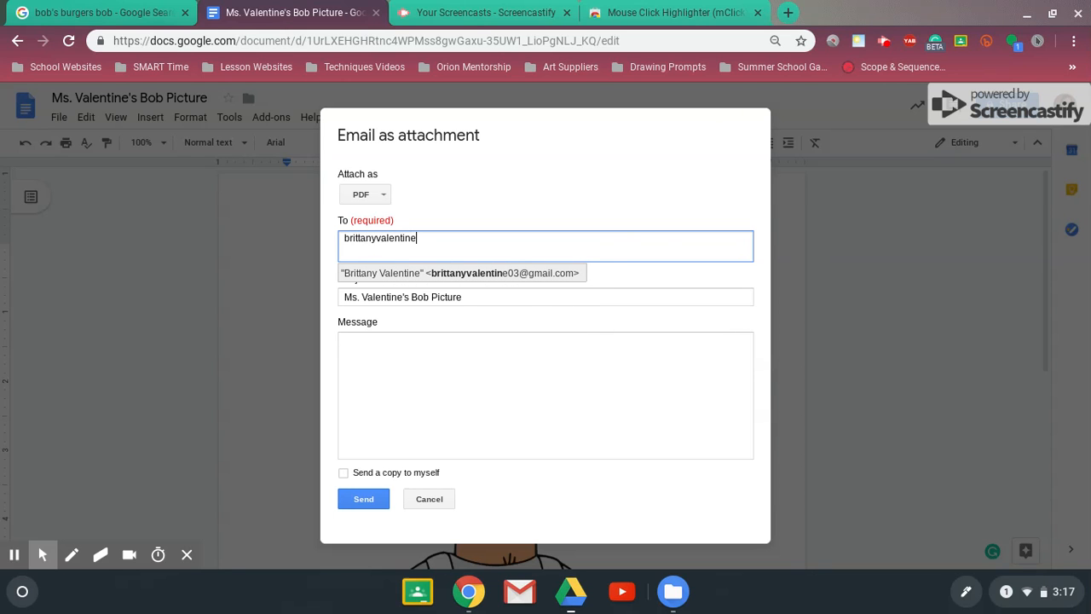
{"action": "left_click", "coordinate": [545, 272]}
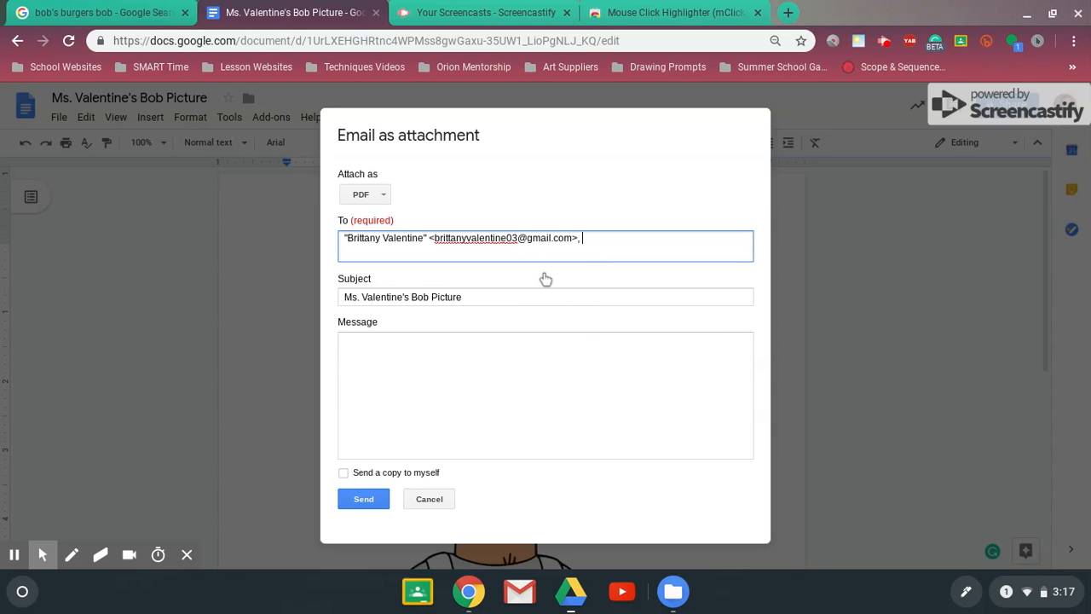
Write "Test" as the message of the attachment e-mail and send it
{"action": "left_click", "coordinate": [366, 401]}
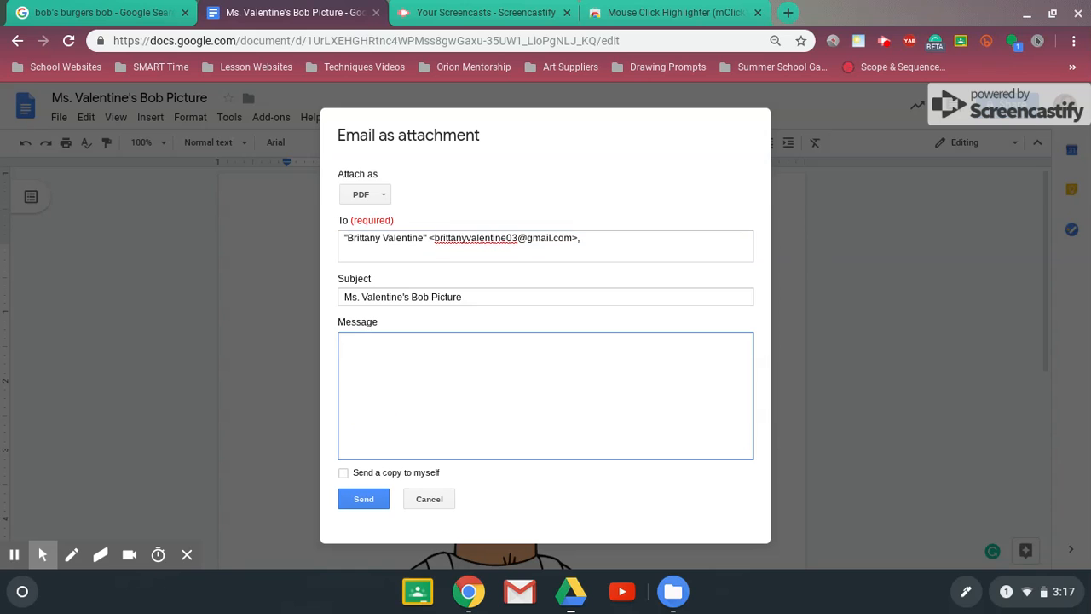
{"action": "key", "text": "Caps_Lock"}
{"action": "type", "text": "tHI"}
{"action": "key", "text": "Caps_Lock"}
{"action": "key", "text": "BackSpace"}
{"action": "key", "text": "BackSpace"}
{"action": "key", "text": "BackSpace"}
{"action": "key", "text": "Caps_Lock"}
{"action": "type", "text": "T"}
{"action": "key", "text": "Caps_Lock"}
{"action": "type", "text": "est"}
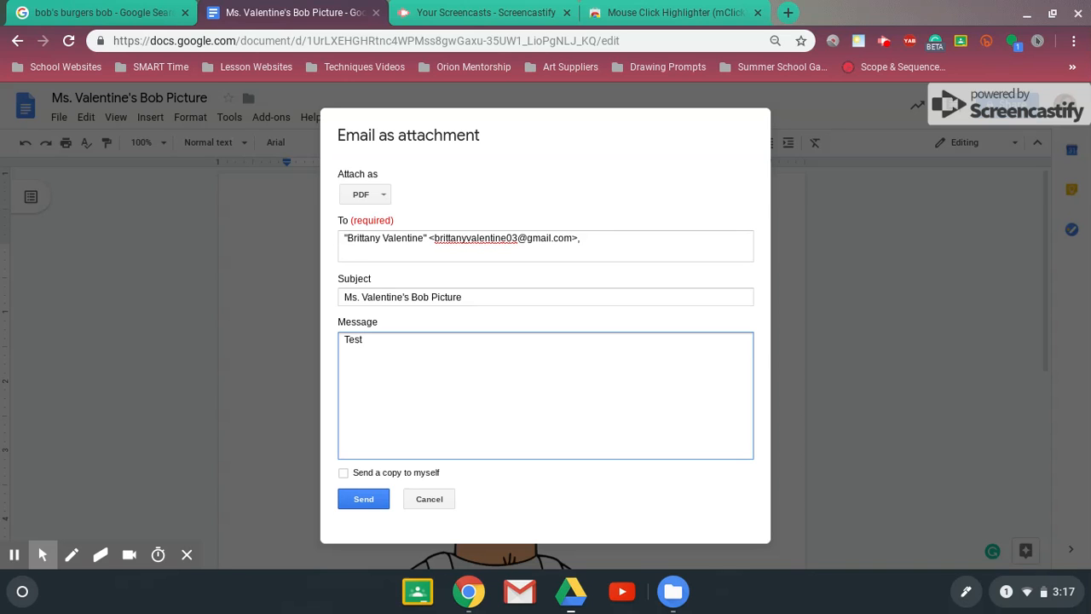
{"action": "left_click", "coordinate": [367, 501]}
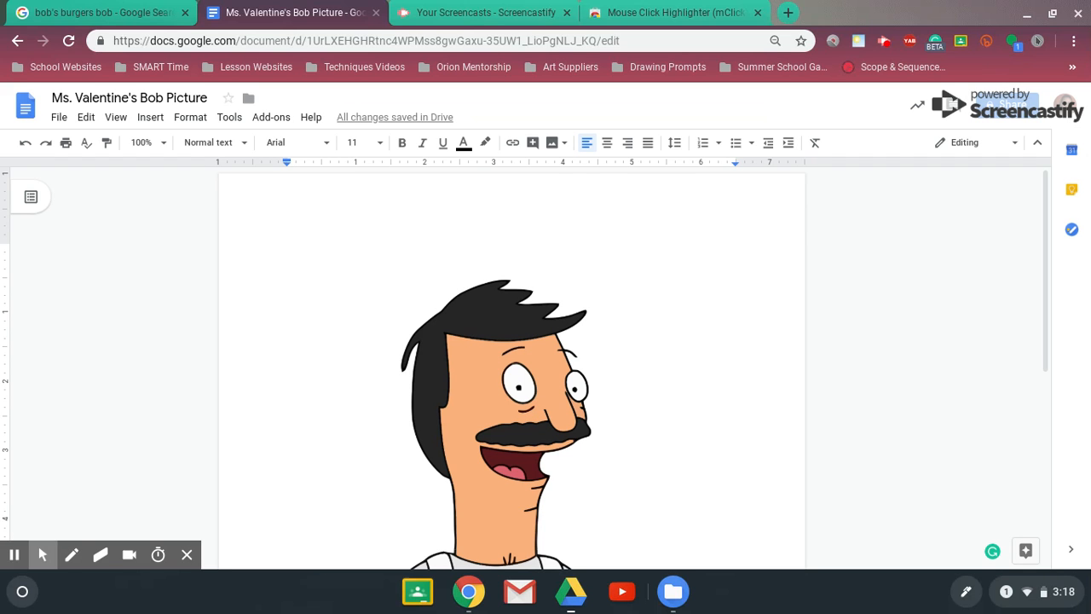
{"action": "left_click", "coordinate": [878, 43]}
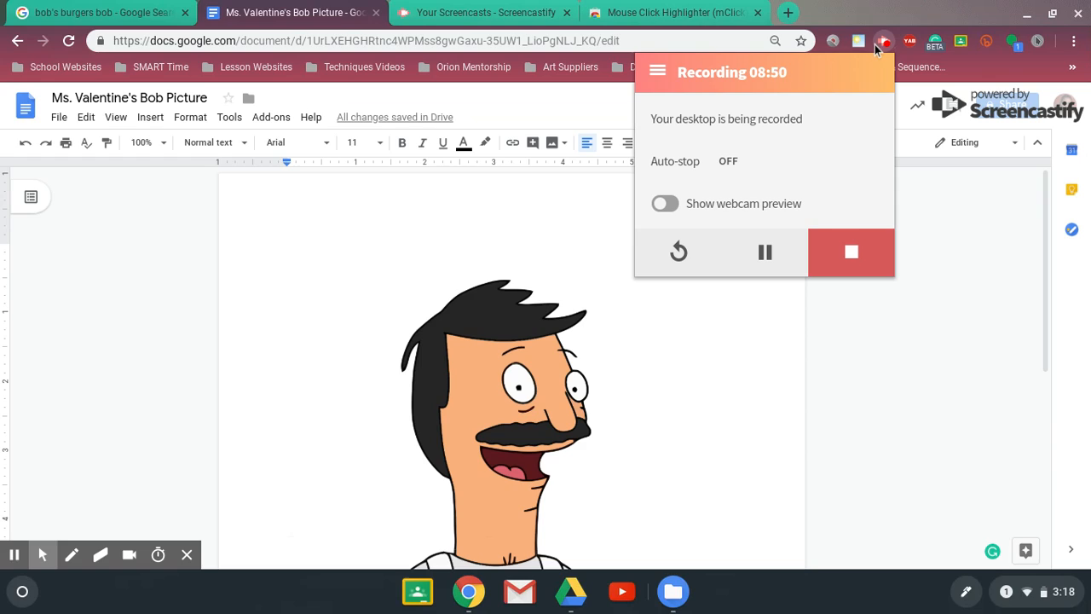